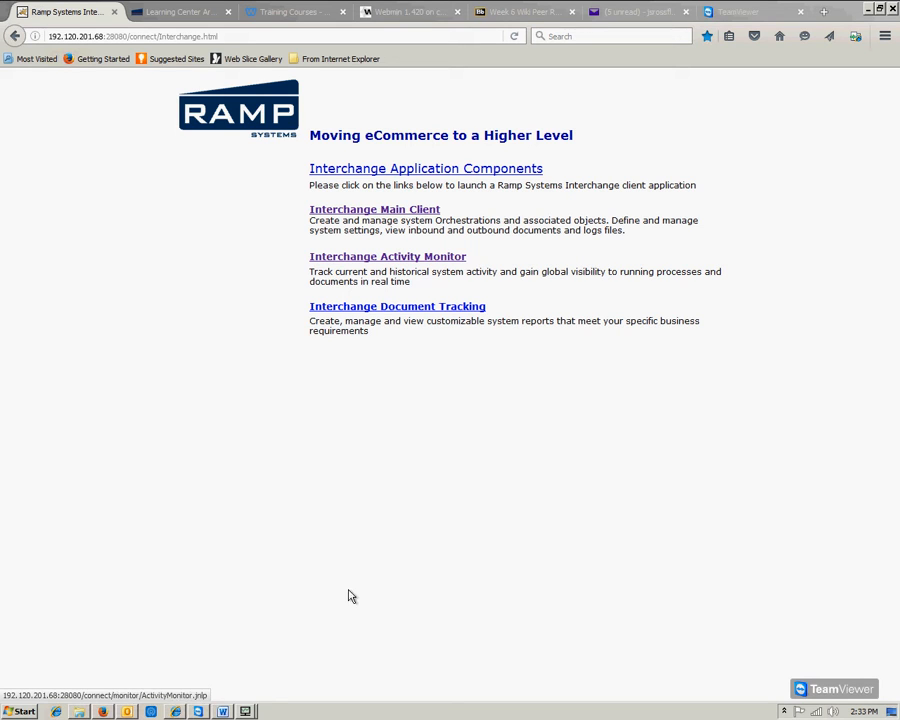
# Switch to Ramp Systems Interchange Version 4.0 and log on to the LOCAL server as SYSADMIN with the account password.
pyautogui.click(248, 711)
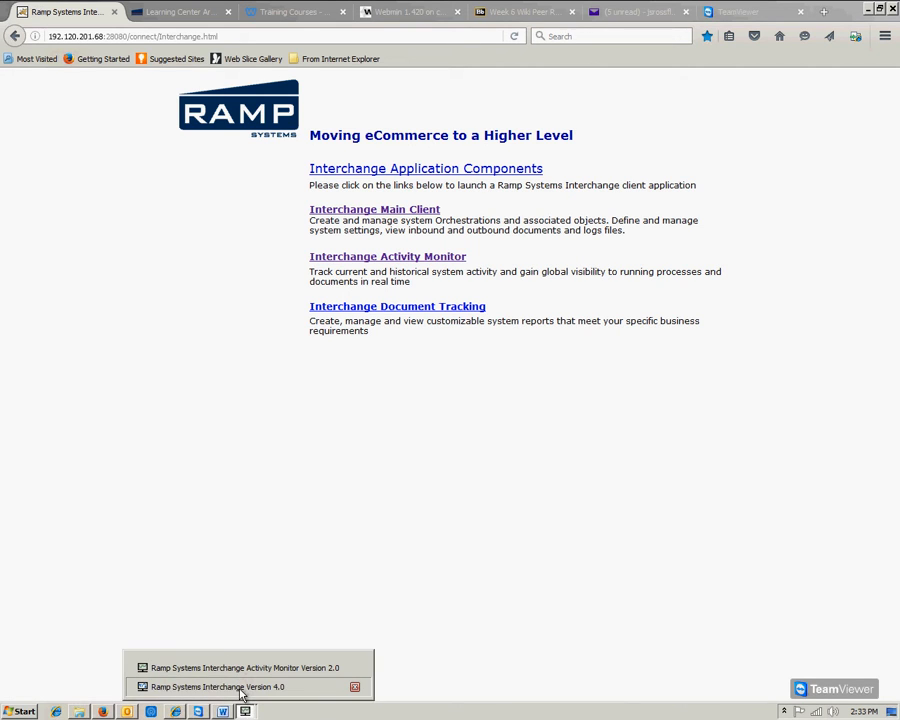
pyautogui.click(241, 686)
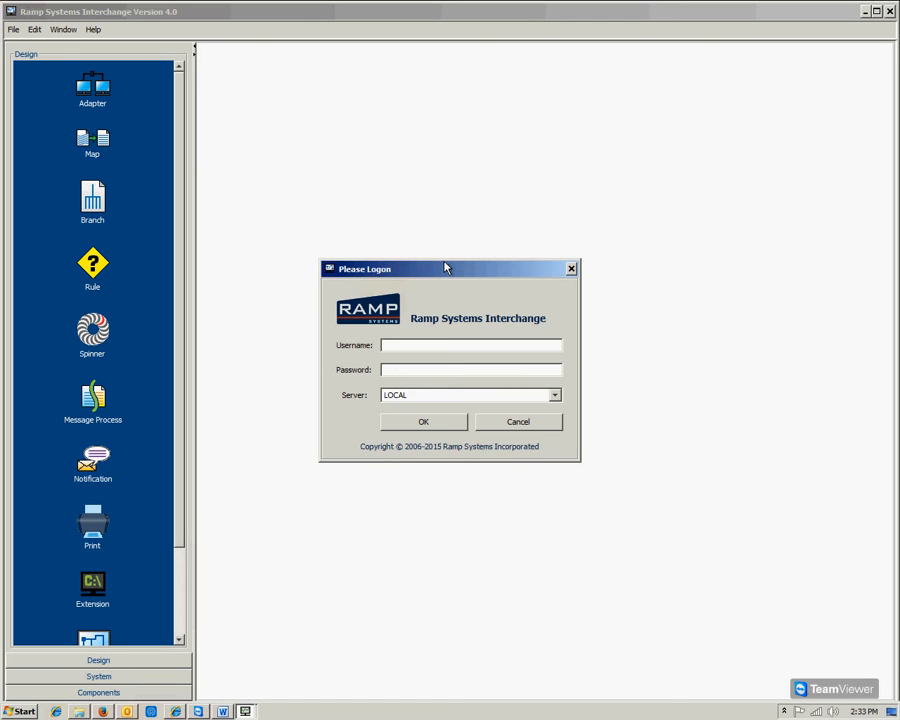
pyautogui.write('SYSADMIN')
pyautogui.press('Tab')
pyautogui.write('******')
pyautogui.press('Return')
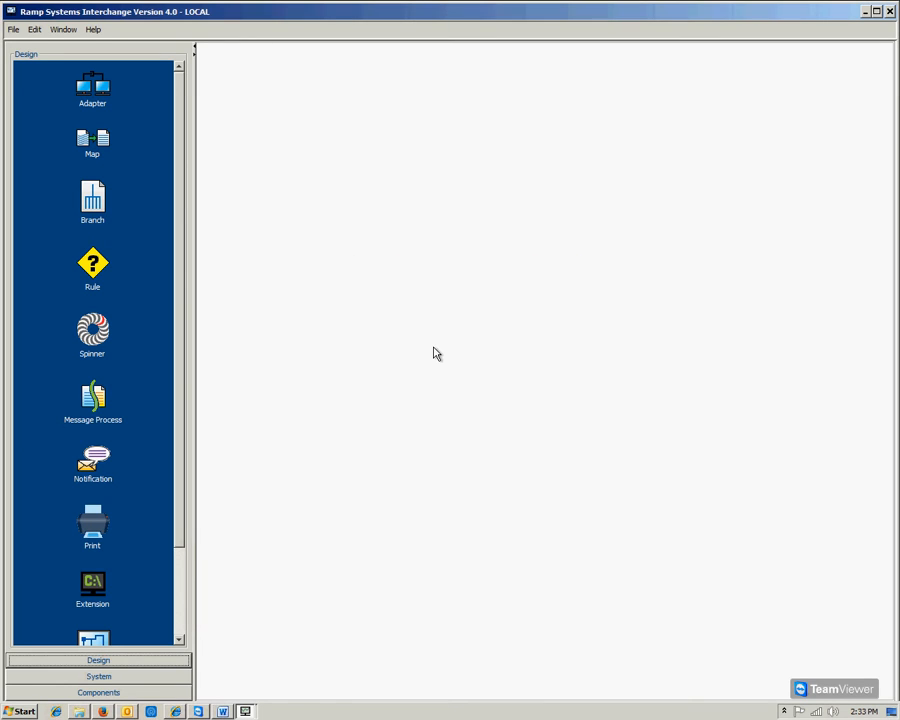
# Look through the Components, System and Design groups of the Interchange client.
pyautogui.click(99, 693)
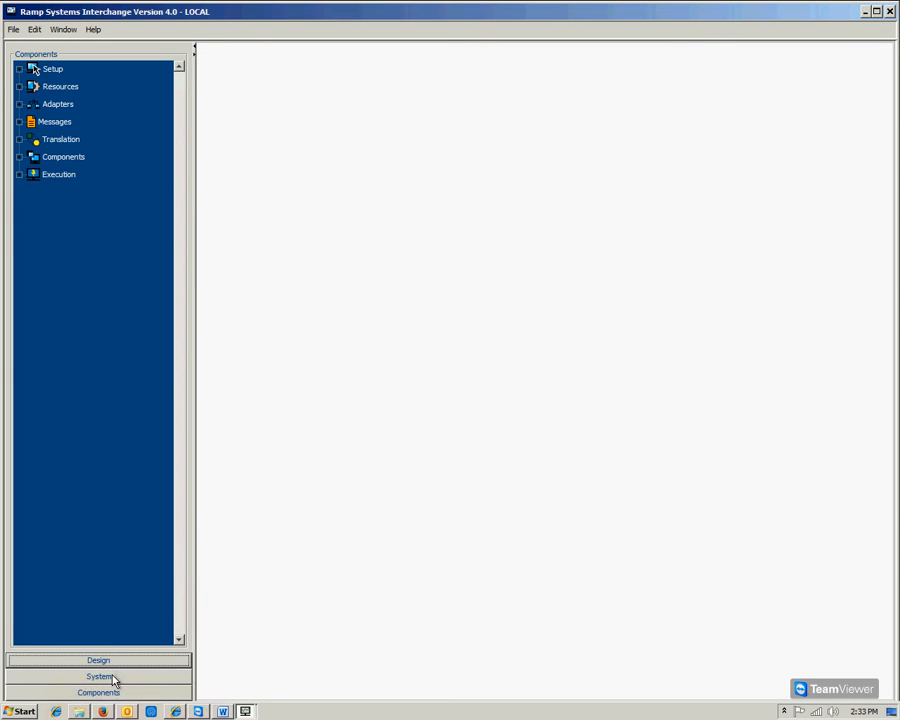
pyautogui.click(114, 680)
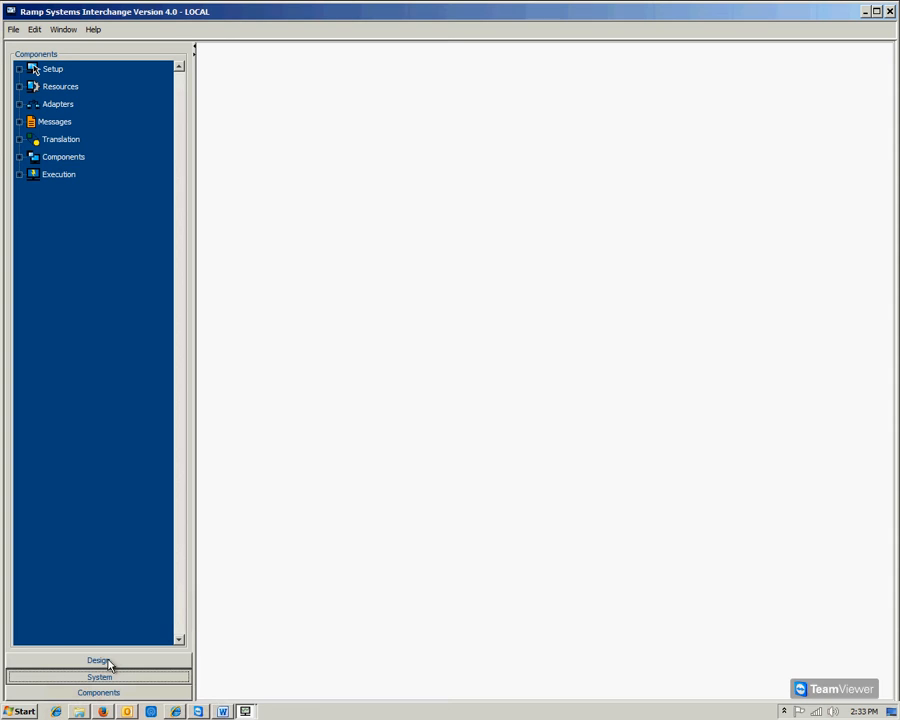
pyautogui.click(110, 662)
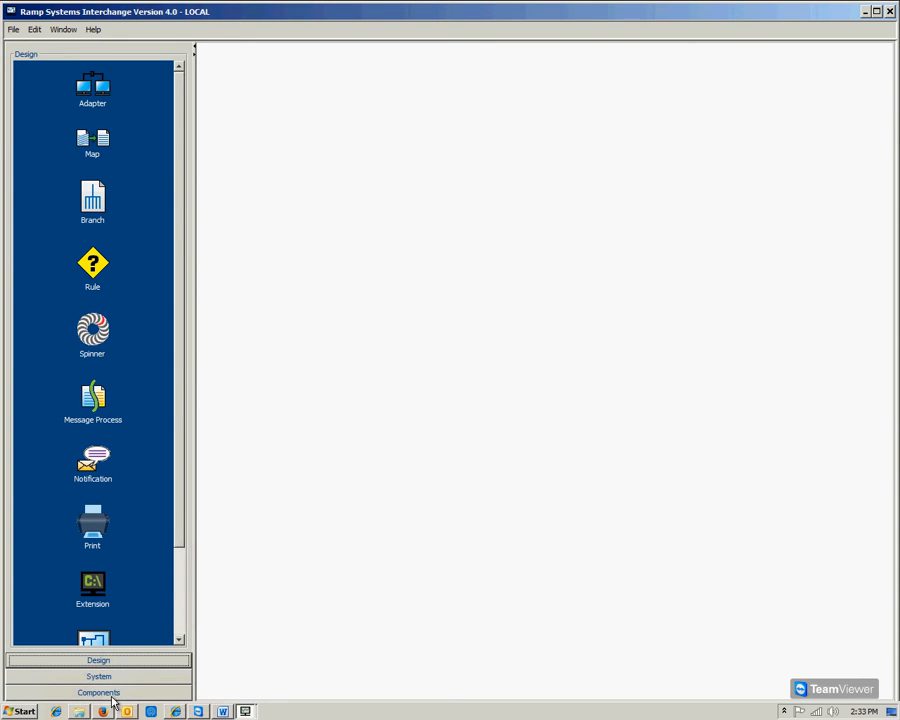
# Show the Components tree and open the Trading Partners list under Setup.
pyautogui.click(111, 694)
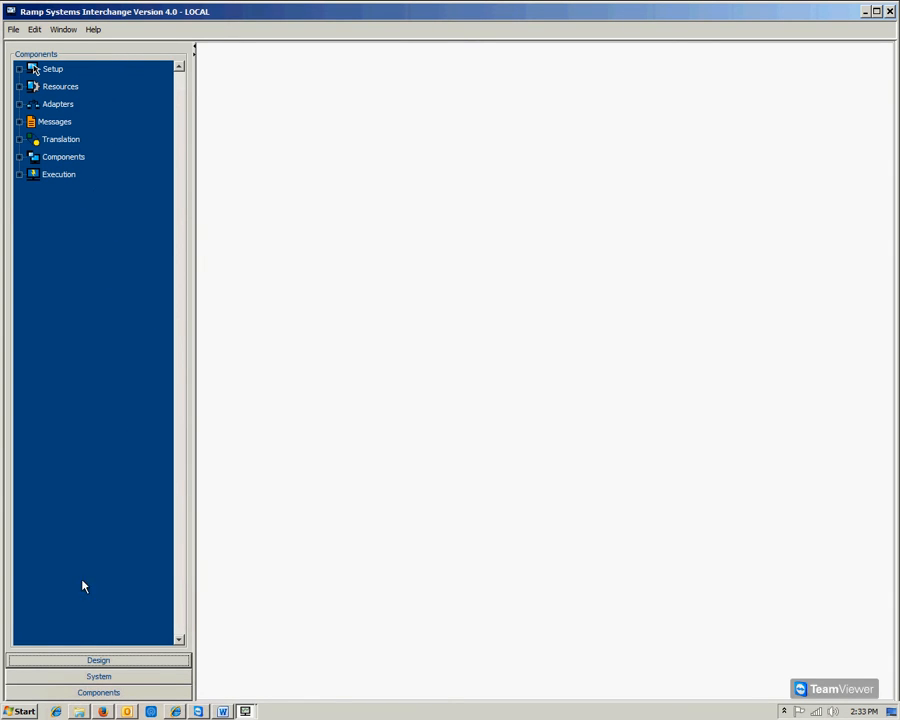
pyautogui.click(19, 69)
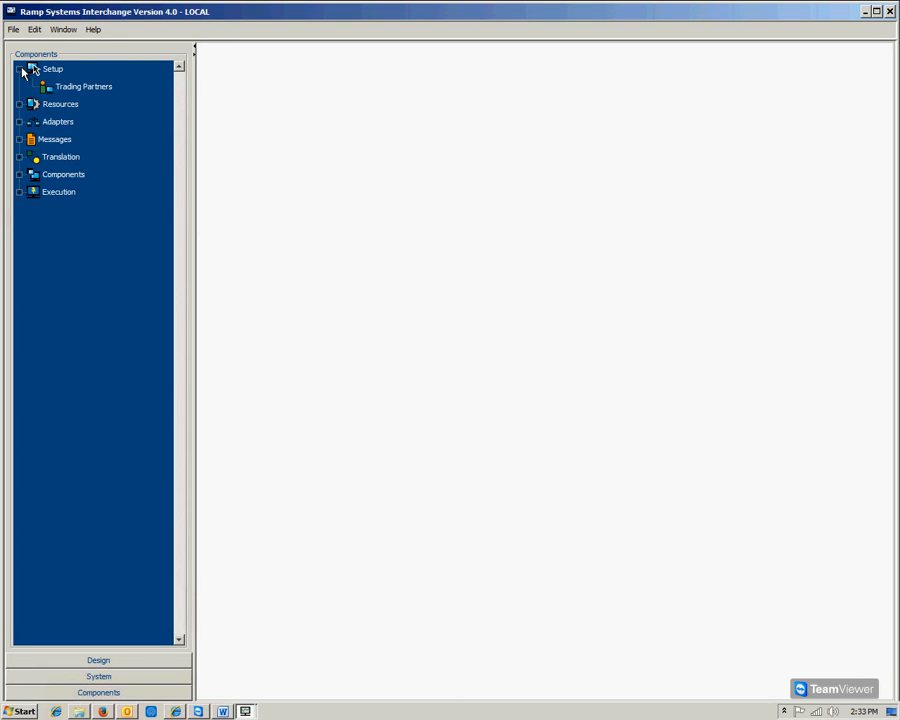
pyautogui.doubleClick(97, 89)
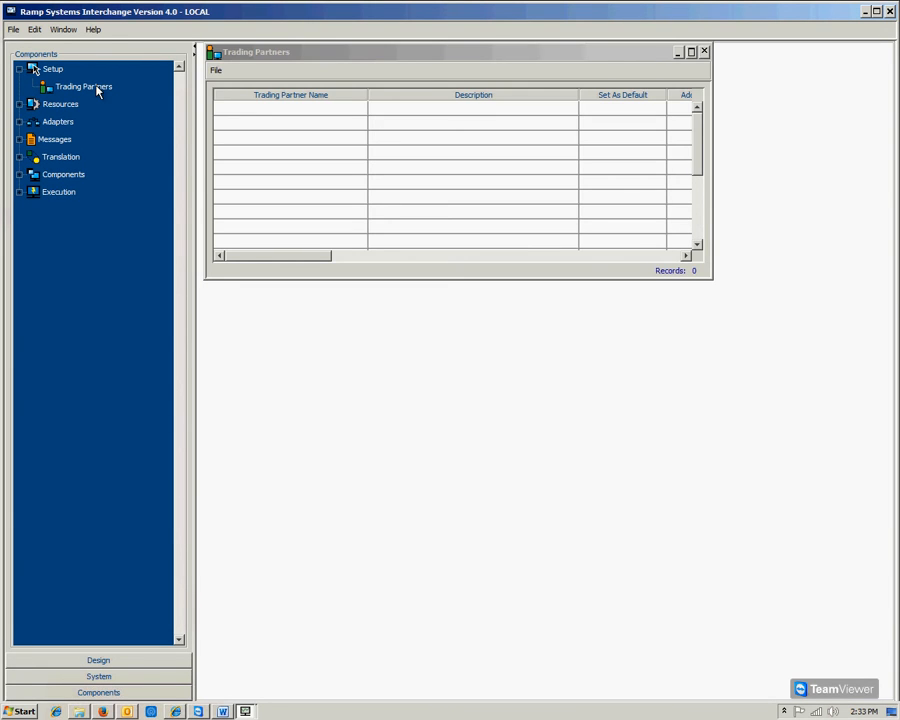
# Examine the items under Adapters, Messages, Translation, Components and Execution in the Components tree.
pyautogui.click(20, 121)
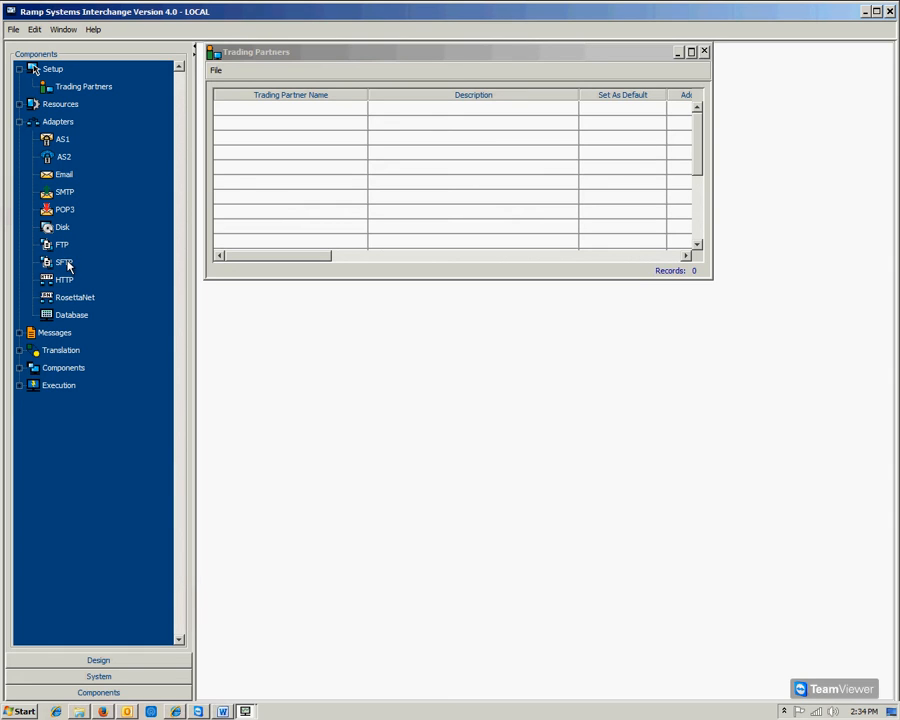
pyautogui.click(19, 335)
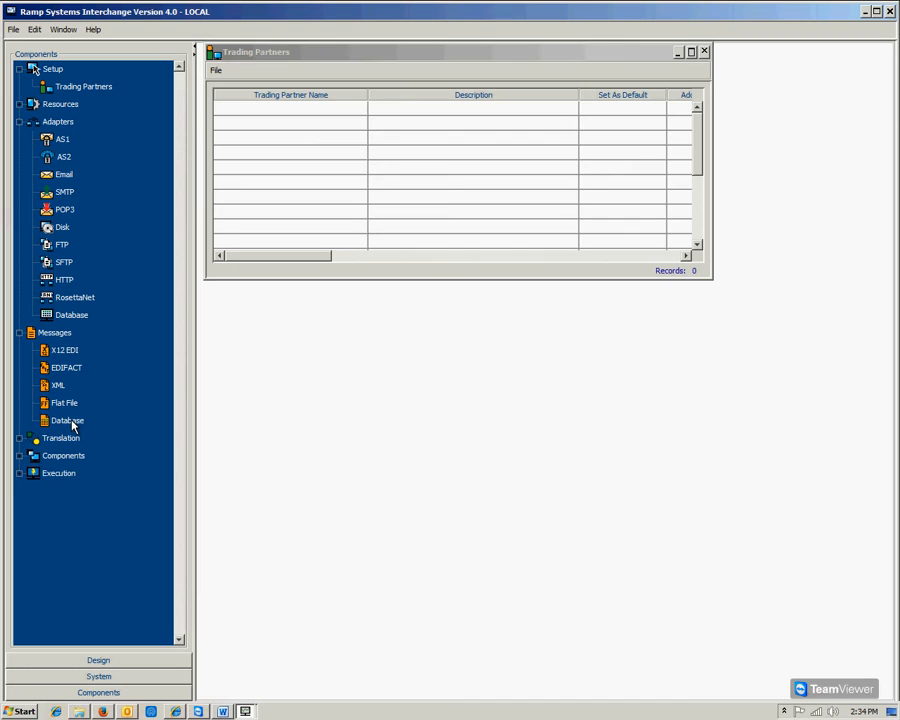
pyautogui.click(19, 438)
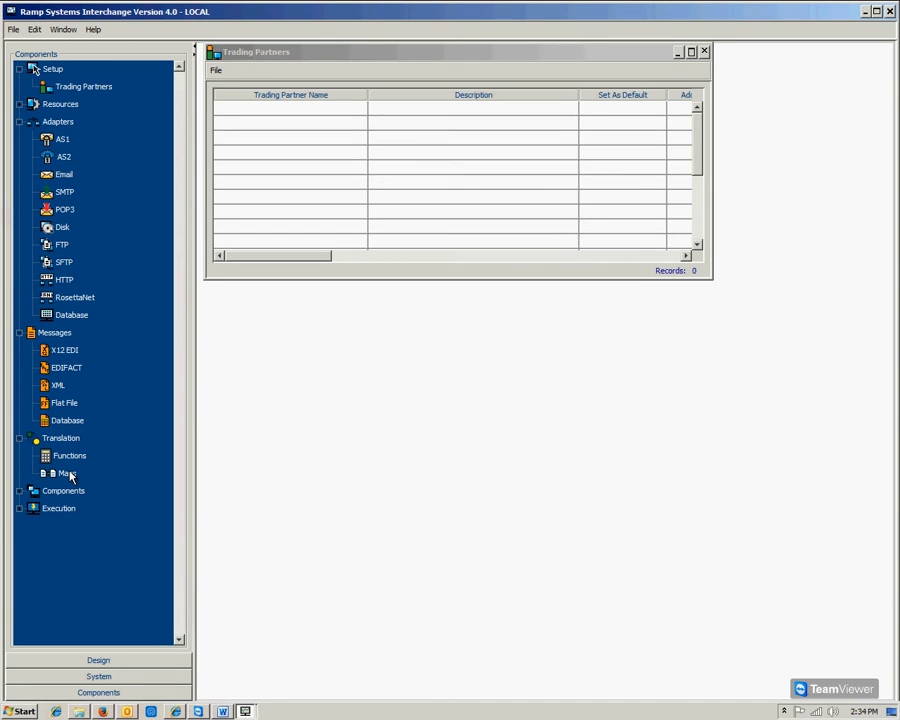
pyautogui.click(20, 491)
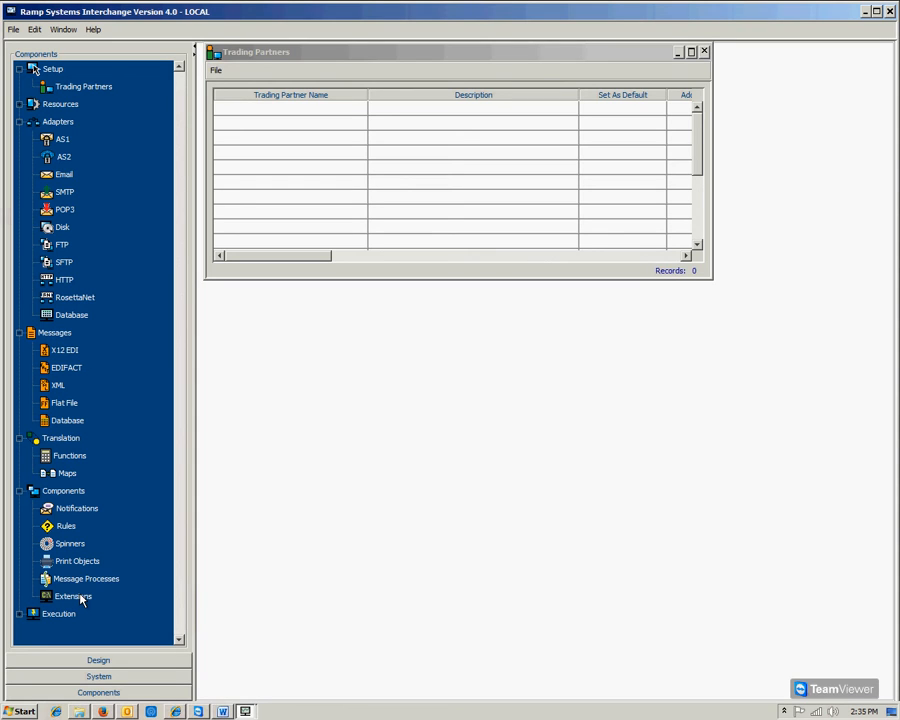
pyautogui.click(19, 613)
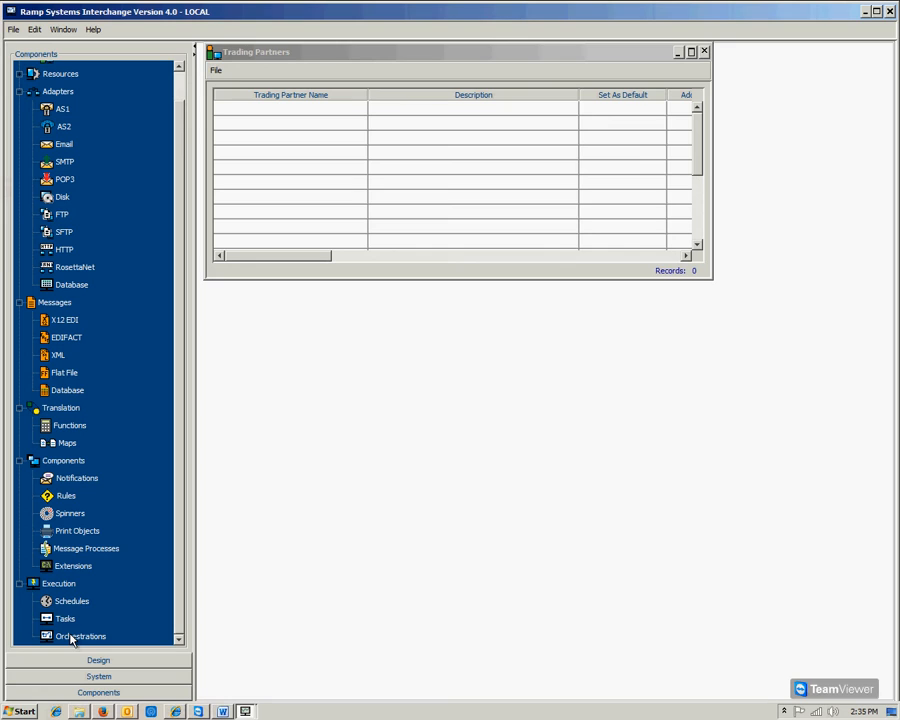
# Close the Trading Partners list and examine the System Setup and System Manager items in the System tree.
pyautogui.click(100, 677)
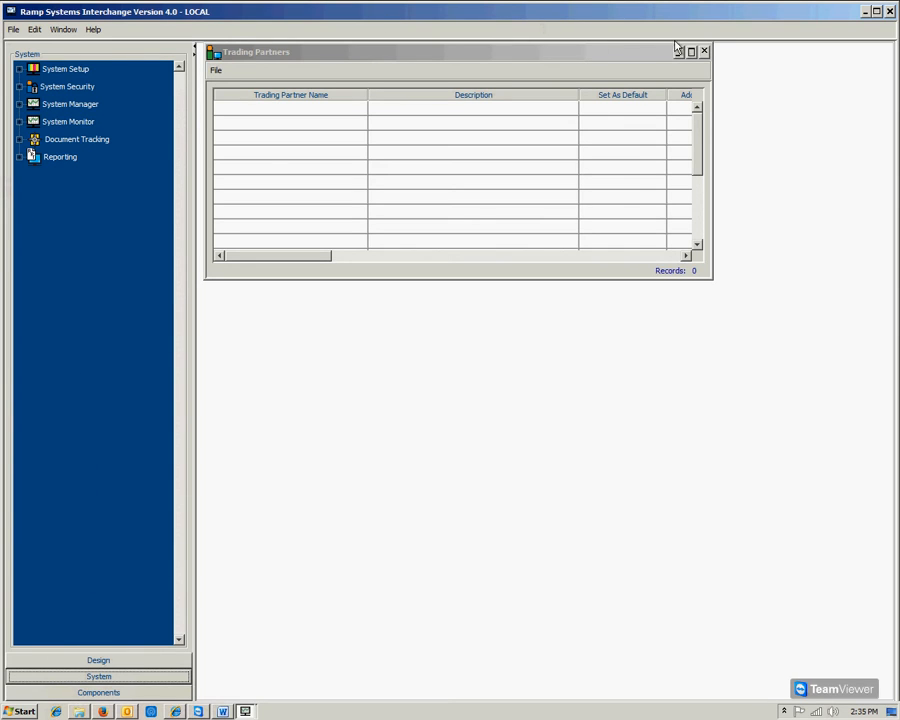
pyautogui.click(704, 51)
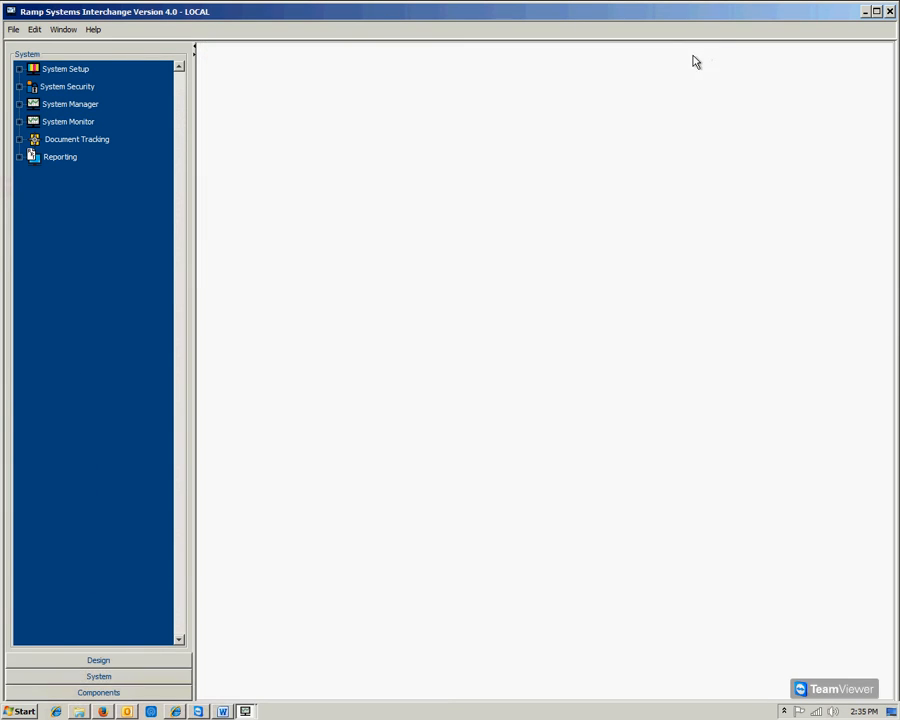
pyautogui.click(18, 70)
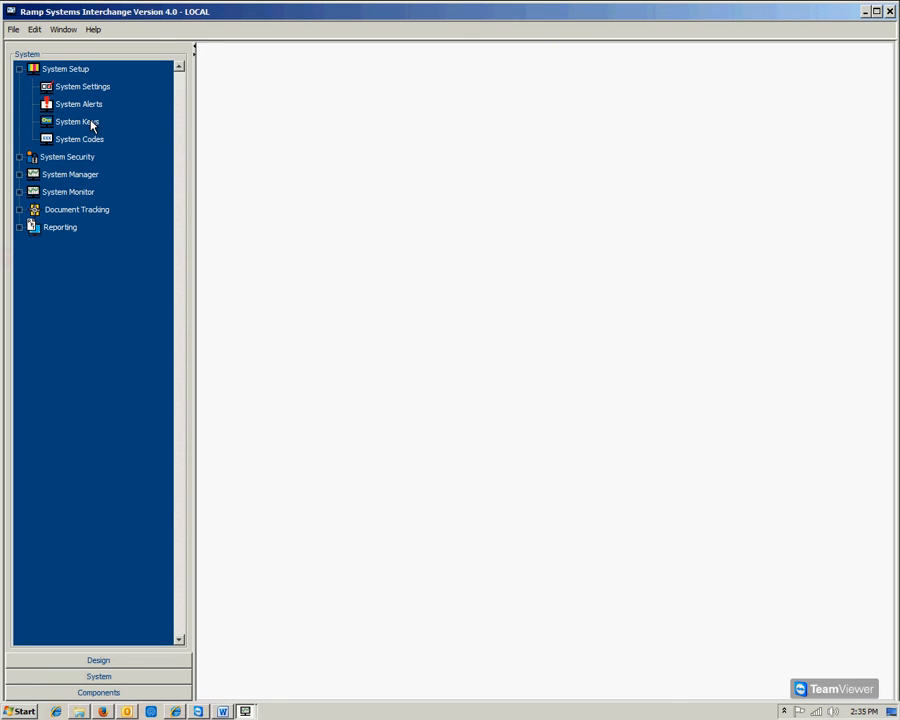
pyautogui.click(20, 175)
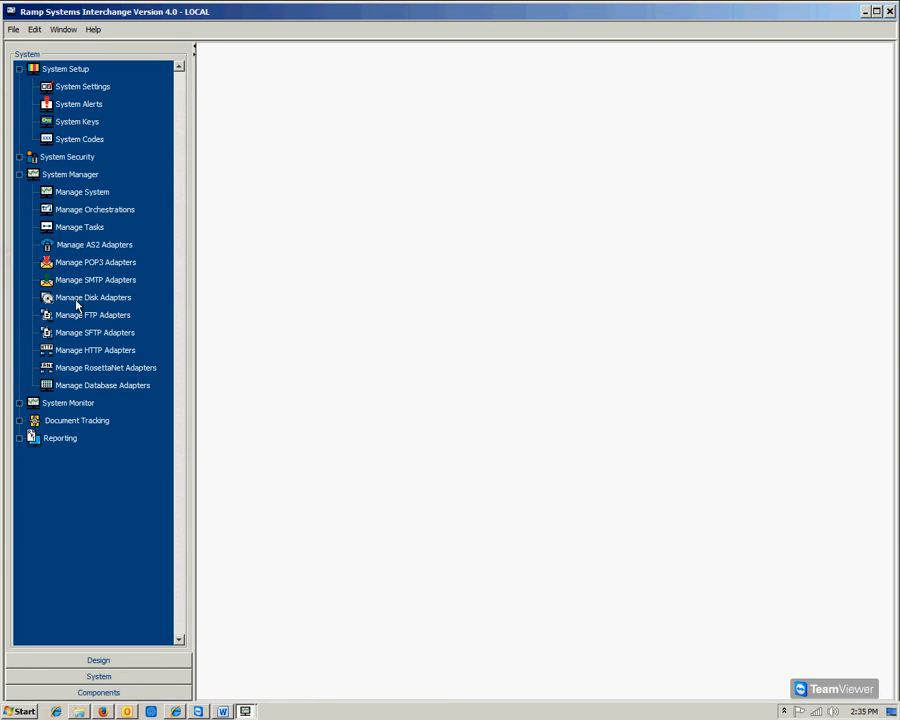
pyautogui.click(20, 174)
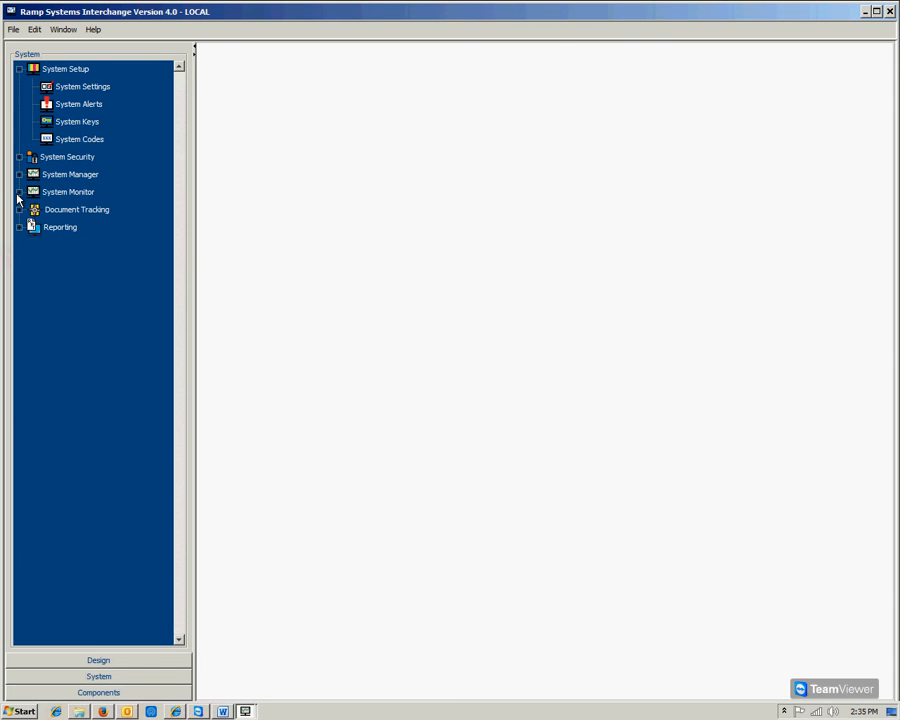
# Examine the Adapter Logs and Execution Logs available under System Monitor.
pyautogui.click(21, 193)
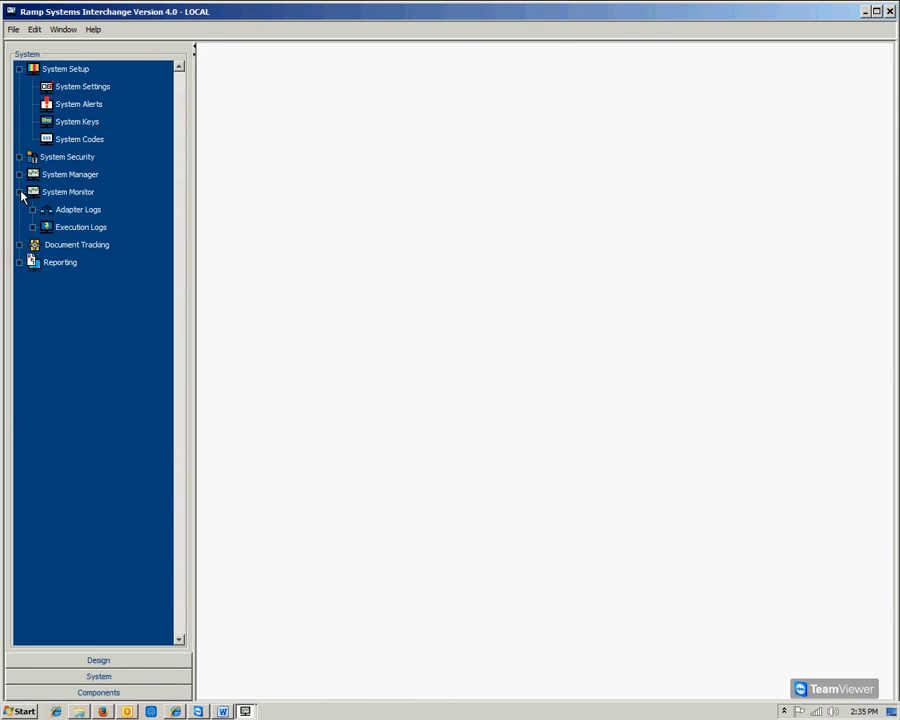
pyautogui.click(34, 210)
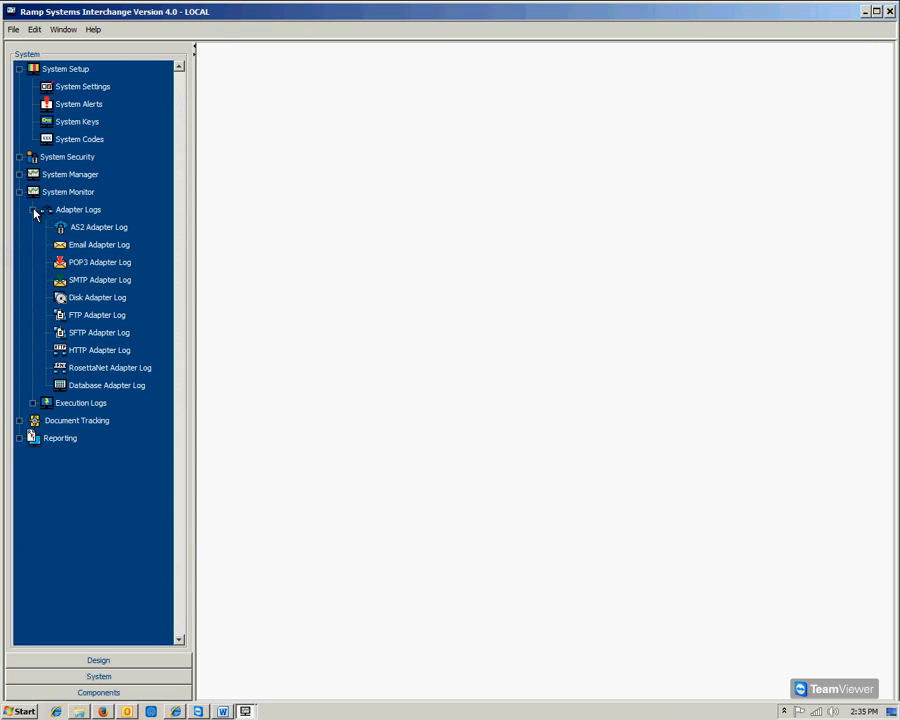
pyautogui.click(33, 403)
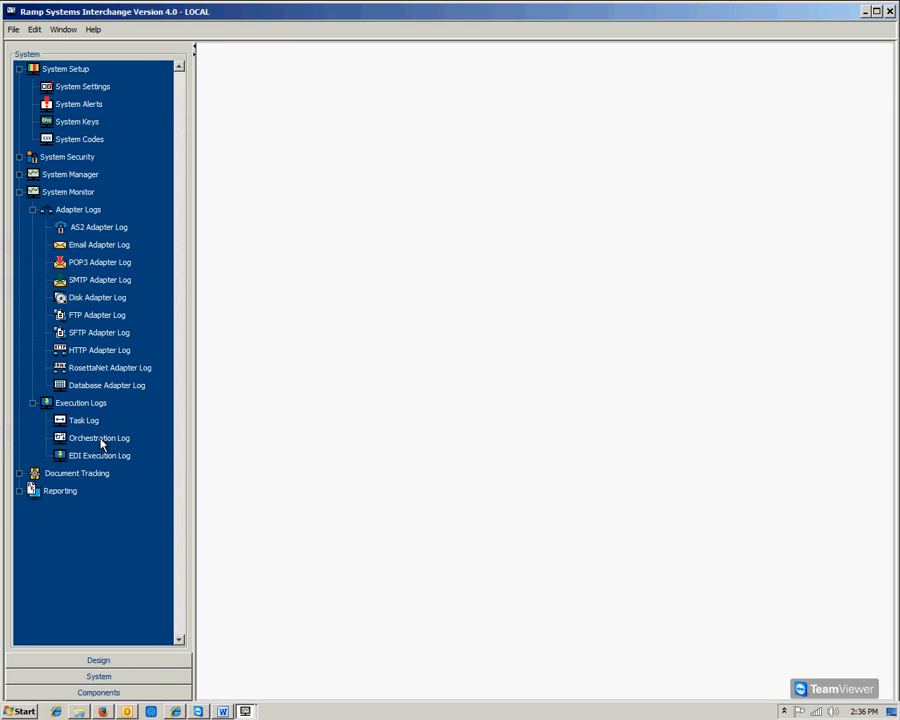
# Examine the Inbound and Outbound message types under Document Tracking.
pyautogui.click(20, 474)
pyautogui.click(33, 490)
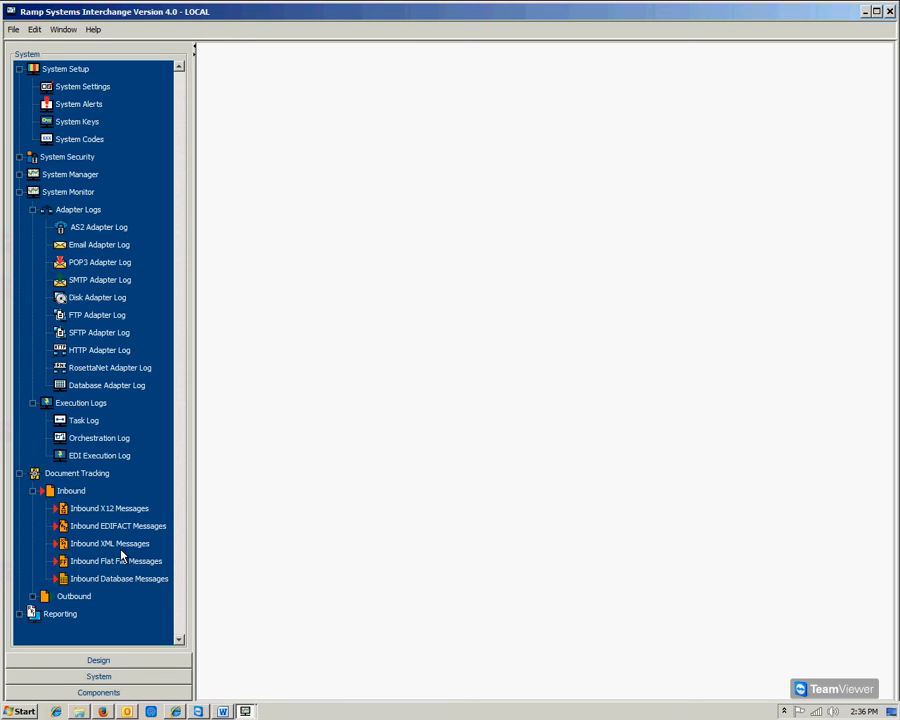
pyautogui.click(33, 596)
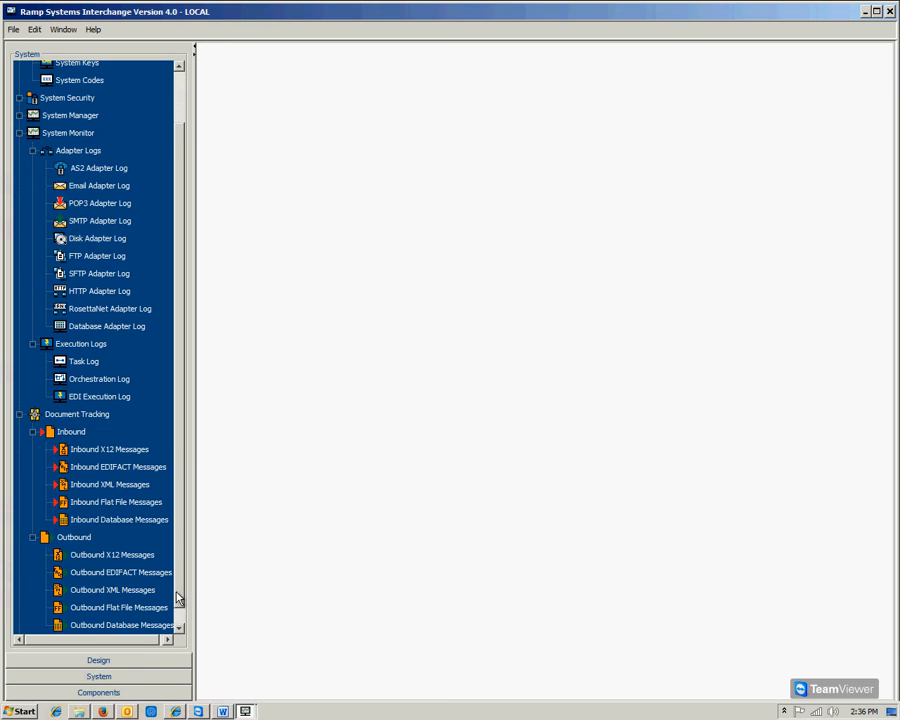
pyautogui.moveTo(177, 593); pyautogui.dragTo(175, 613)
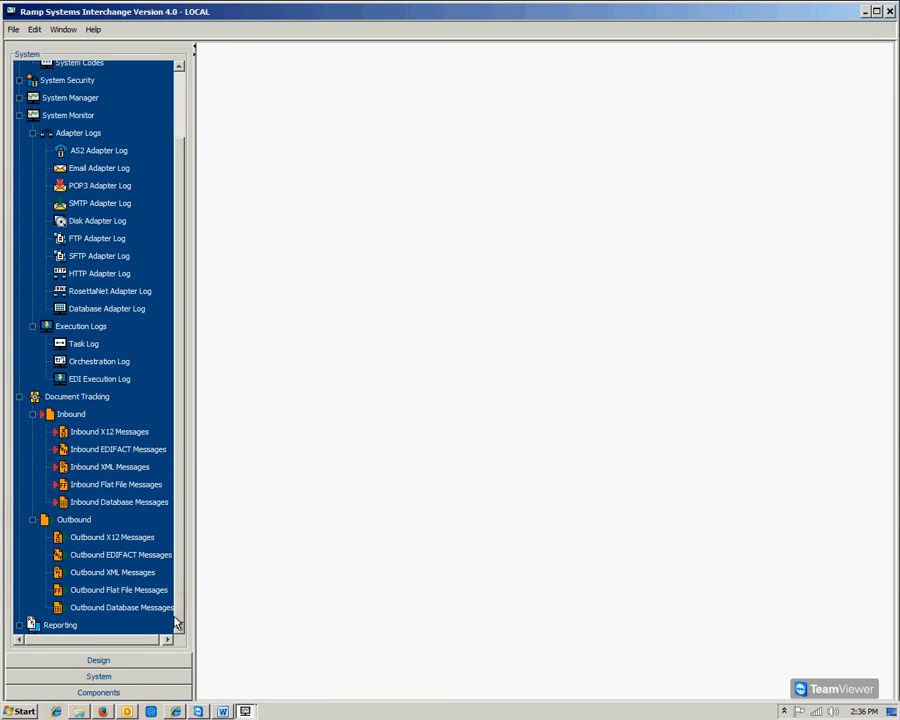
# Return to the Design palette and view the list of existing orchestrations without opening any.
pyautogui.click(97, 661)
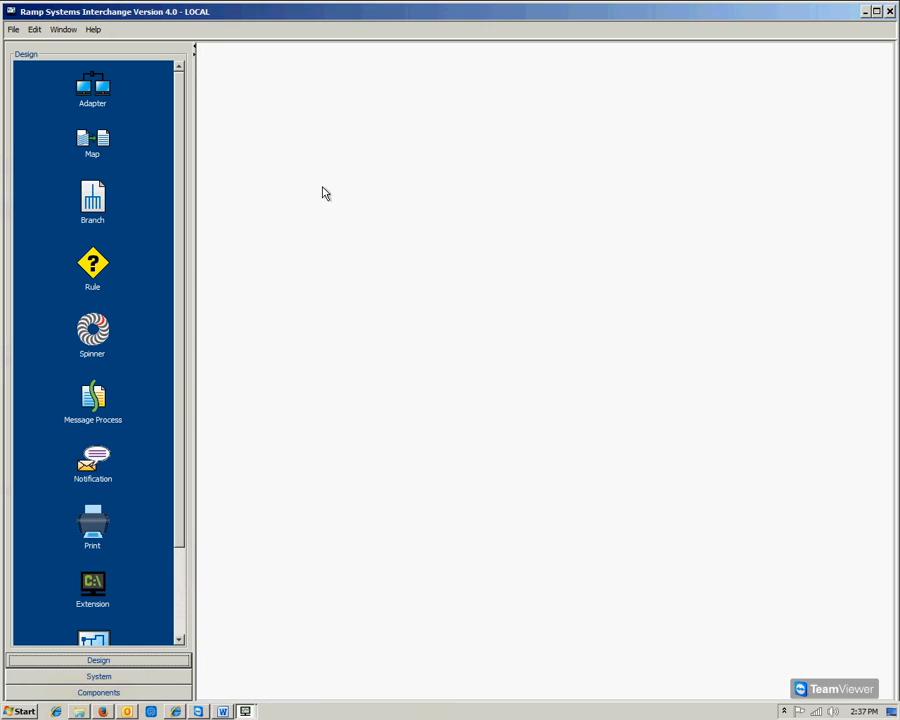
pyautogui.click(15, 31)
pyautogui.click(28, 58)
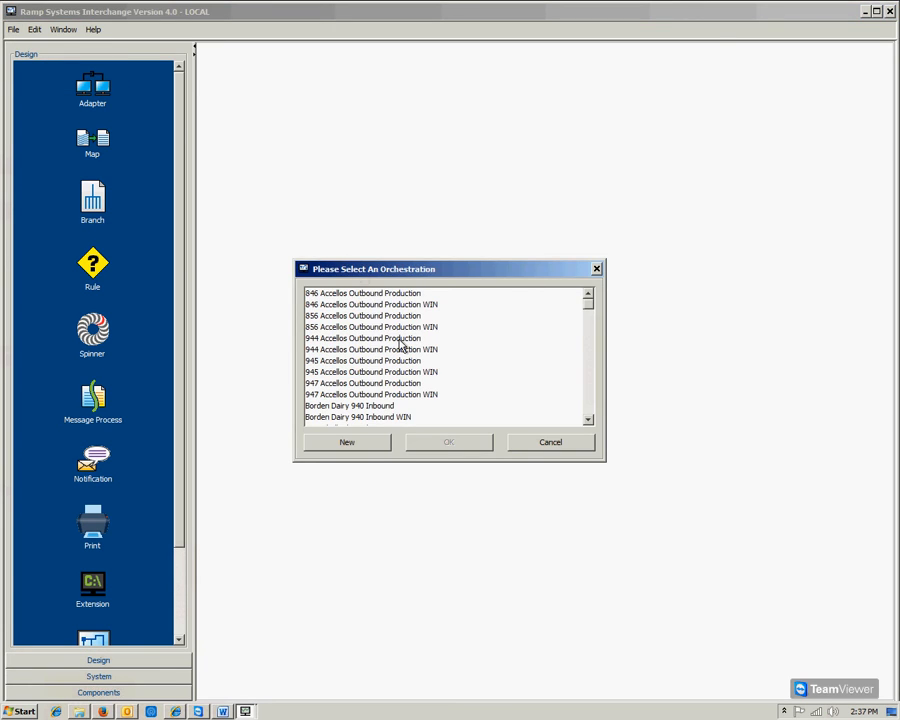
pyautogui.click(580, 444)
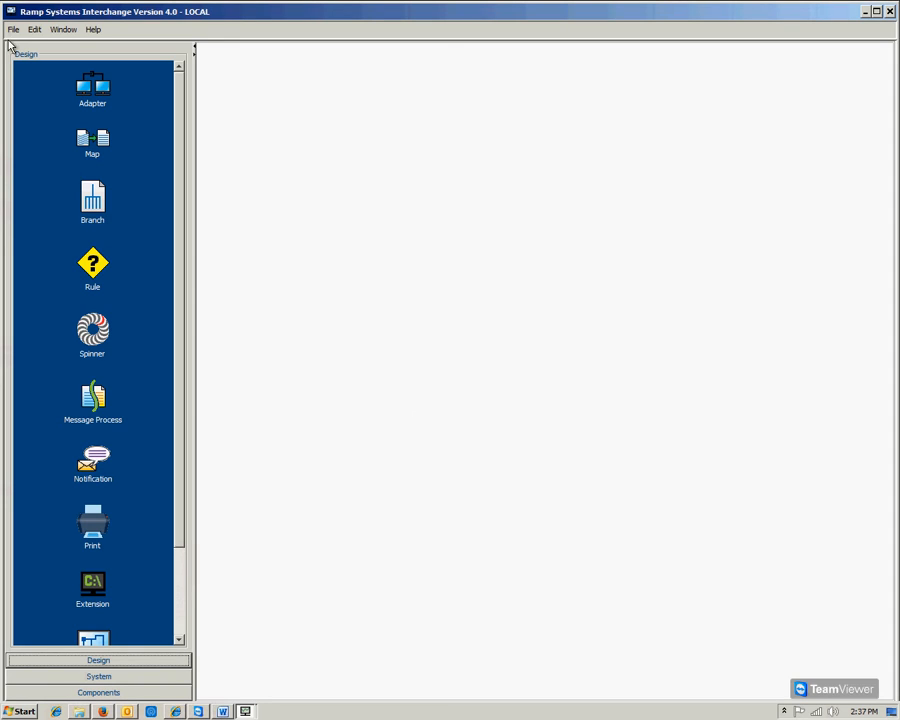
# Create a new orchestration and select its Start node.
pyautogui.click(12, 30)
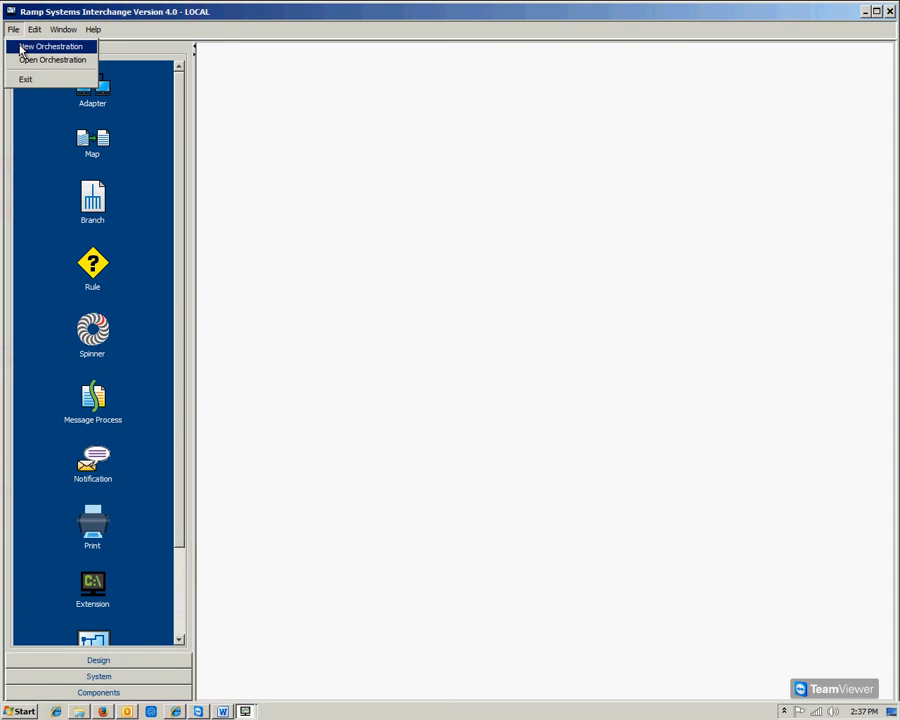
pyautogui.click(40, 47)
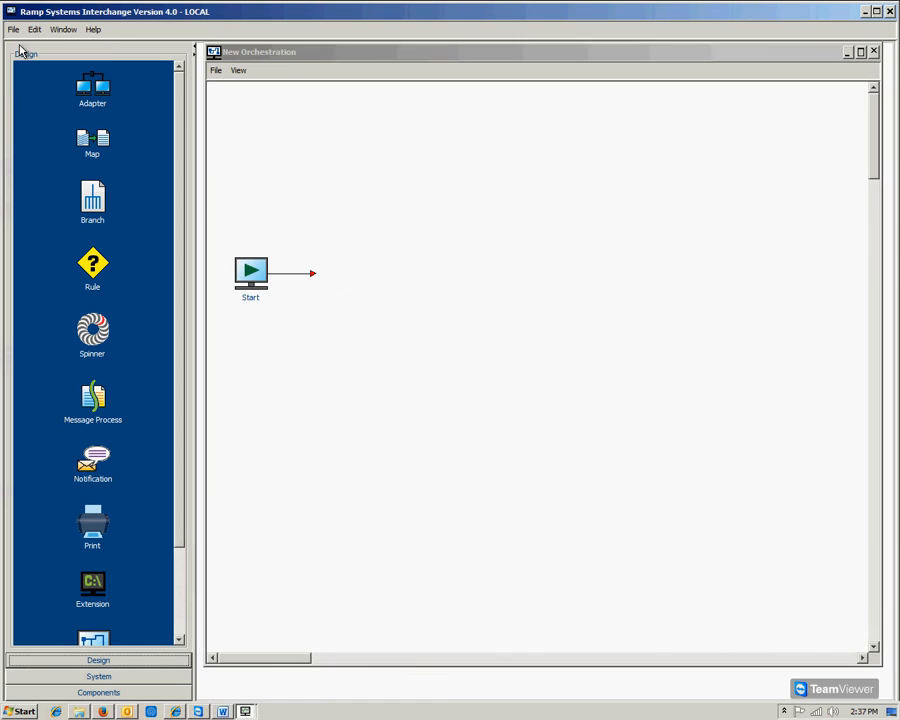
pyautogui.click(250, 274)
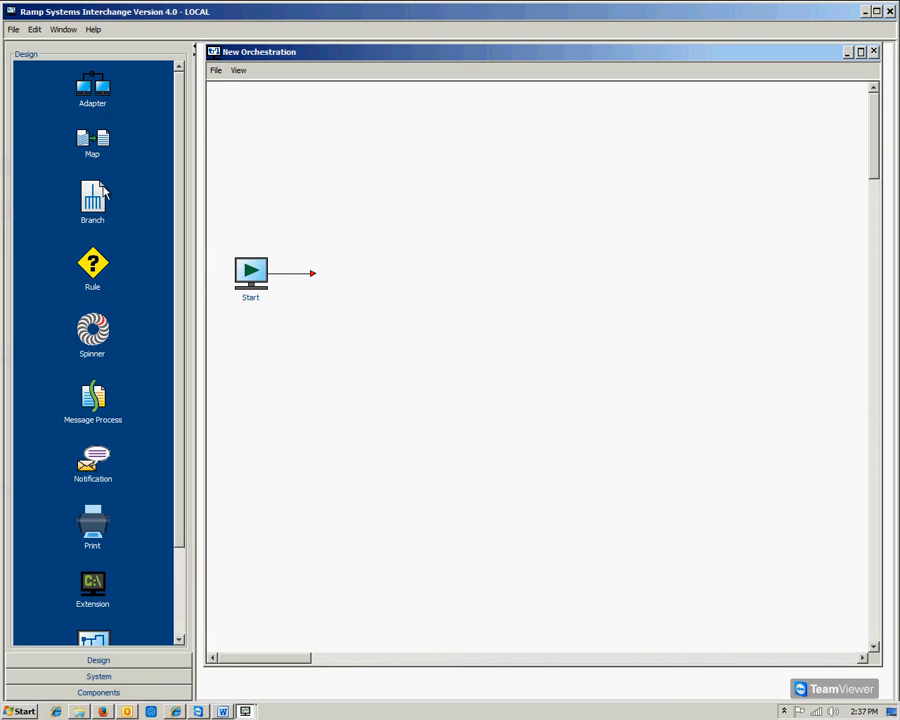
# Add a Map object using the "Cyril 846 From Accellos Flat File - Test" map after the Start node.
pyautogui.moveTo(99, 139); pyautogui.dragTo(342, 272)
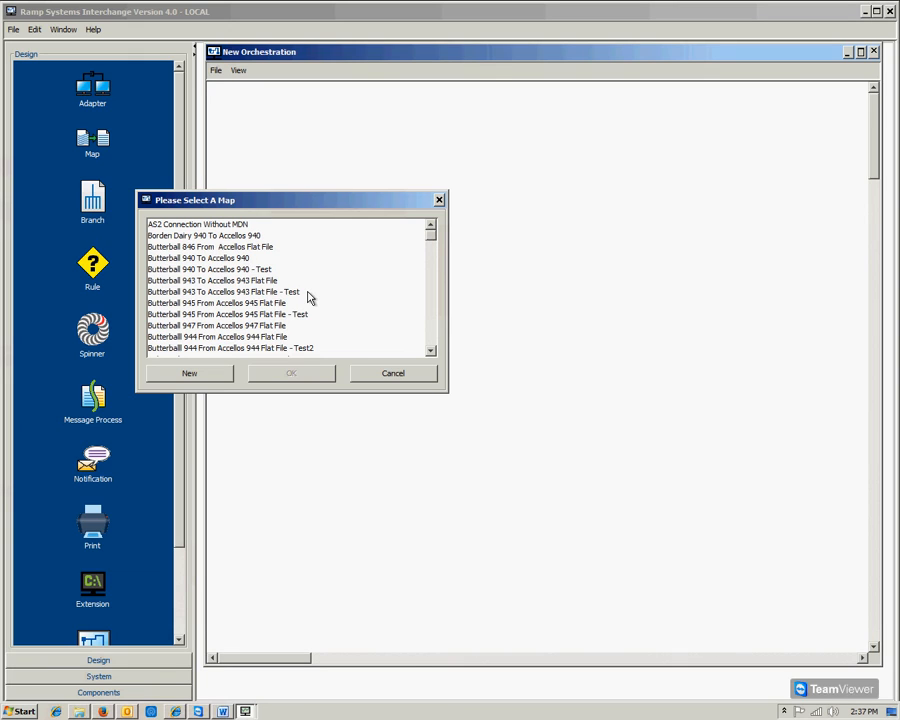
pyautogui.scroll(-1, 279, 314)
pyautogui.scroll(-1, 279, 314)
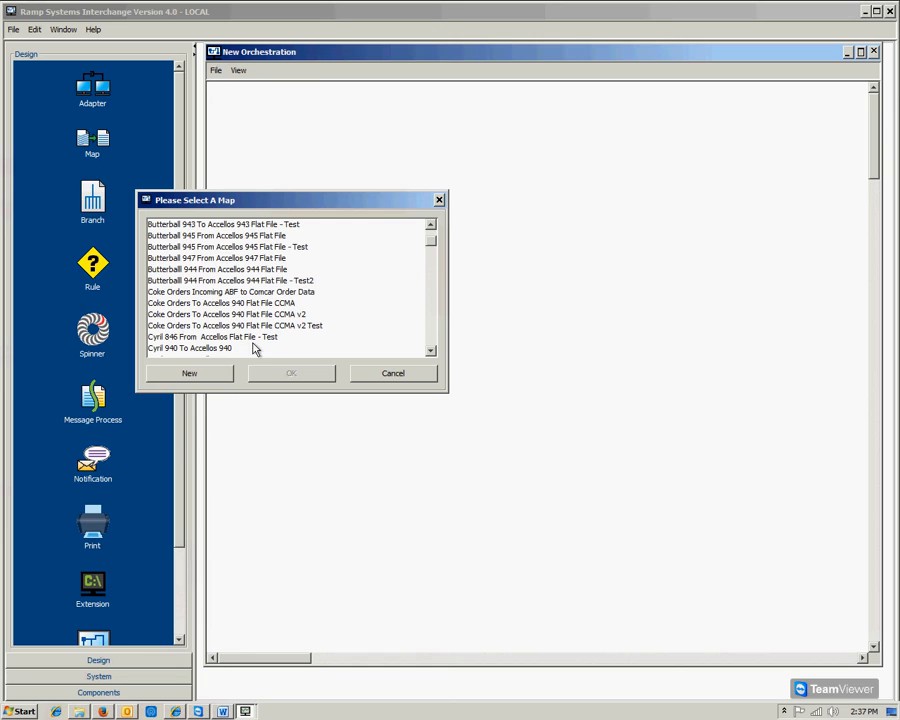
pyautogui.click(257, 338)
pyautogui.click(289, 374)
pyautogui.moveTo(314, 271)
pyautogui.mouseDown()
pyautogui.moveTo(377, 301)
pyautogui.moveTo(391, 286)
pyautogui.moveTo(311, 267)
pyautogui.mouseUp()
# Add the "Check for Non PO Orders" rule after the map, connect the two, and separate the rule's Not Matched output upward.
pyautogui.moveTo(93, 268); pyautogui.dragTo(516, 277)
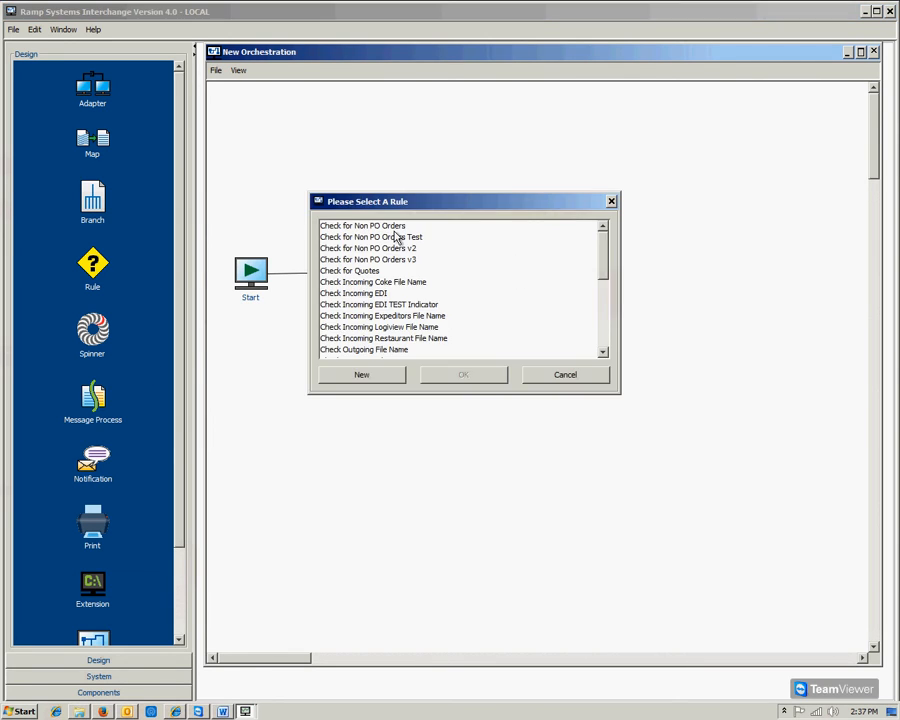
pyautogui.click(397, 227)
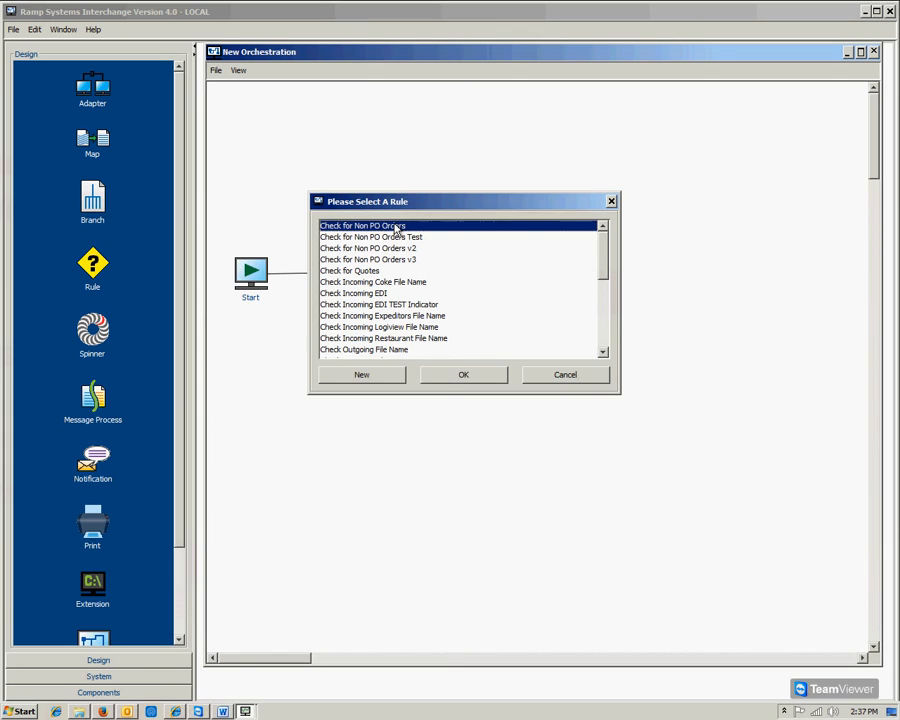
pyautogui.click(462, 378)
pyautogui.moveTo(488, 279); pyautogui.dragTo(436, 278)
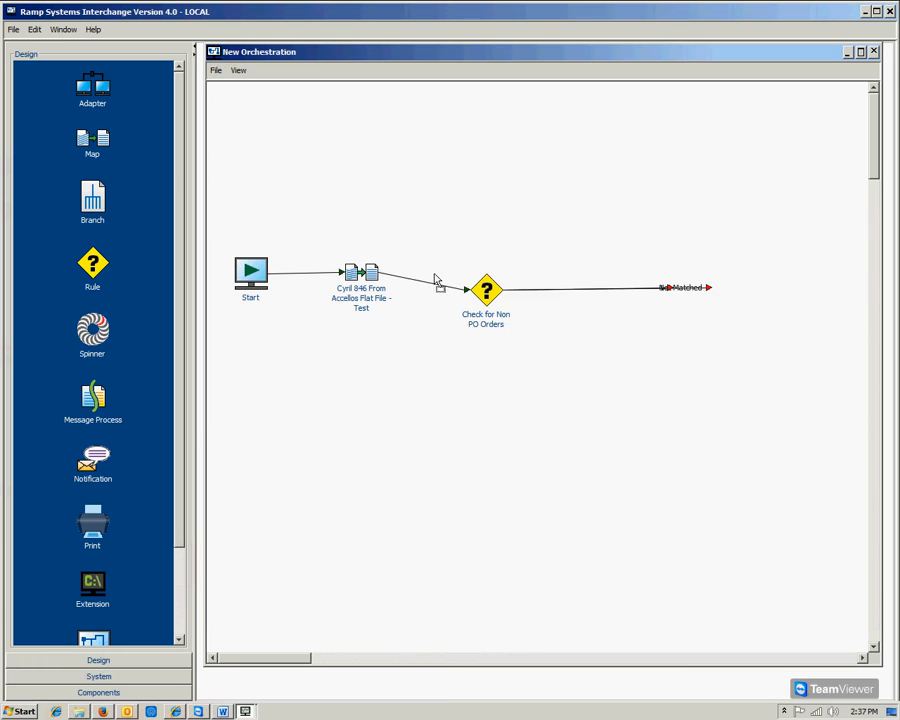
pyautogui.moveTo(707, 291); pyautogui.dragTo(545, 202)
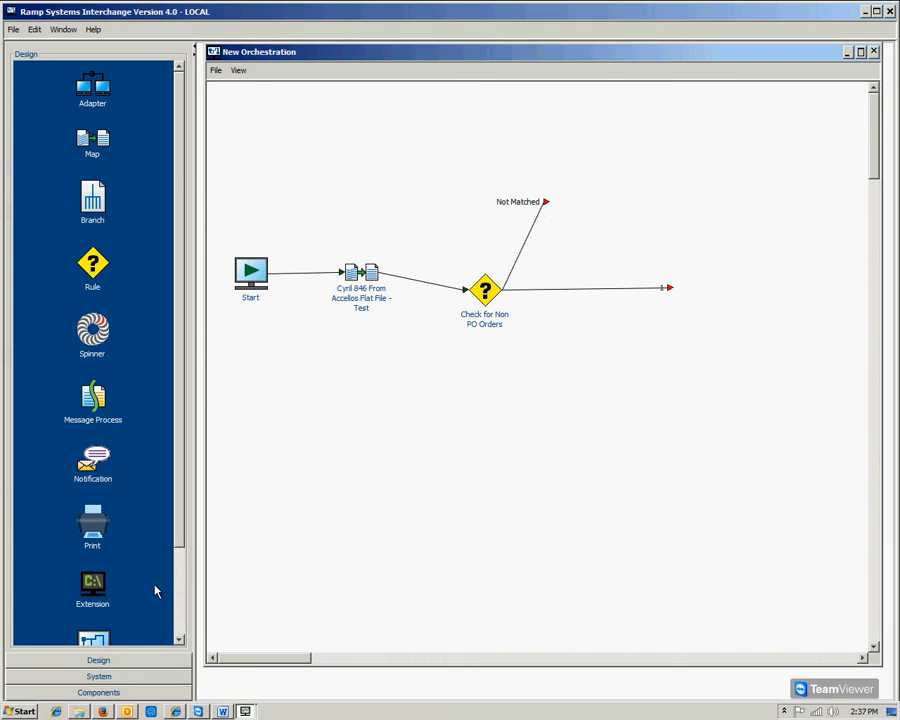
# Attach the "Restaurant Depot IBT Error Test" notification to the rule's Not Matched output and end that branch with a Finish object.
pyautogui.scroll(-2, 108, 430)
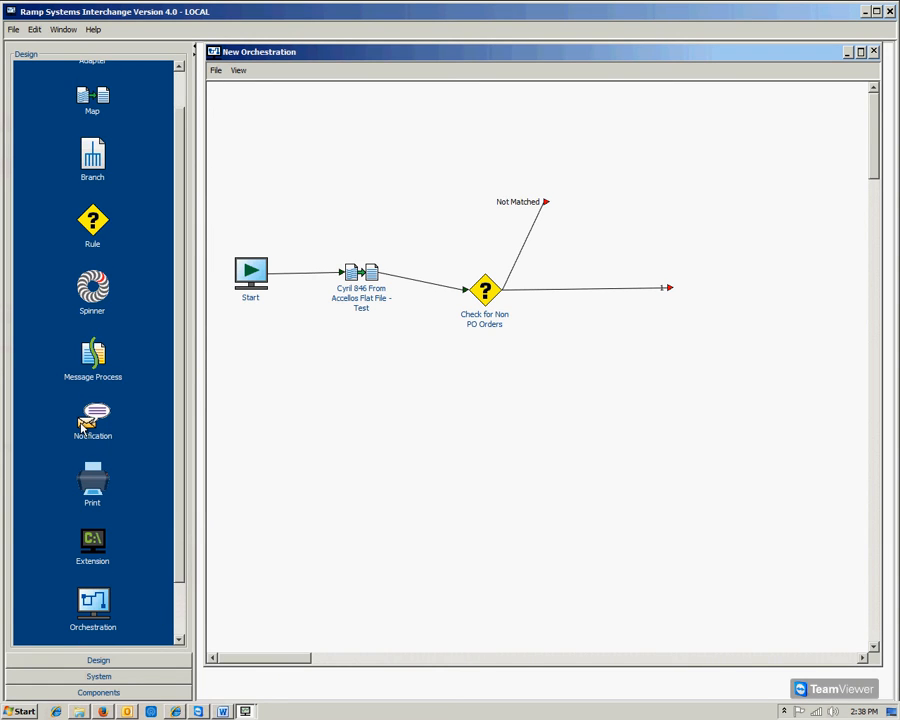
pyautogui.moveTo(487, 222); pyautogui.dragTo(556, 190)
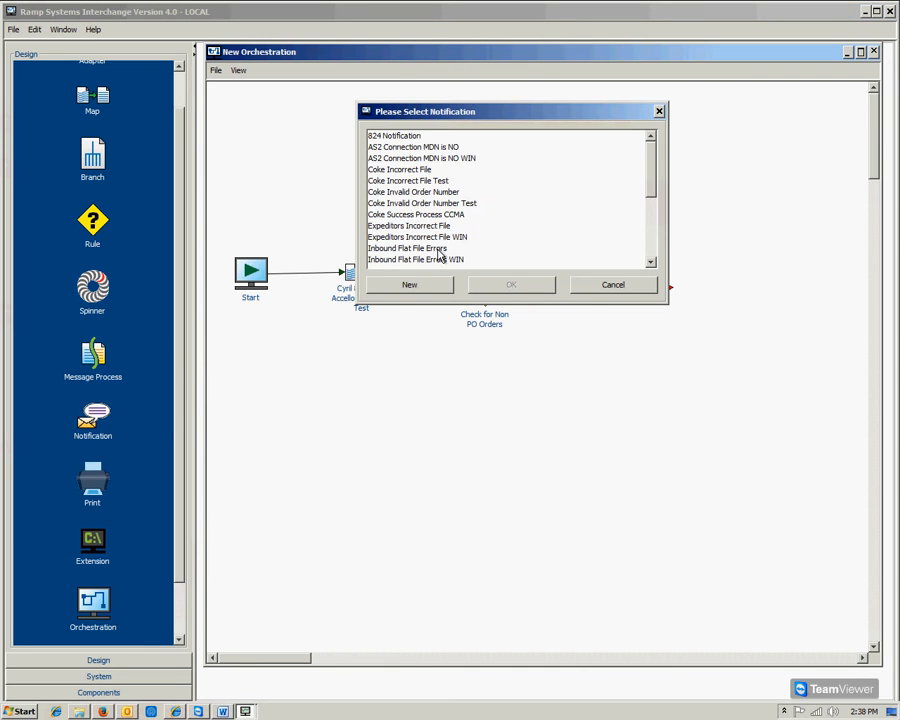
pyautogui.scroll(-4, 445, 255)
pyautogui.scroll(2, 455, 260)
pyautogui.scroll(1, 462, 258)
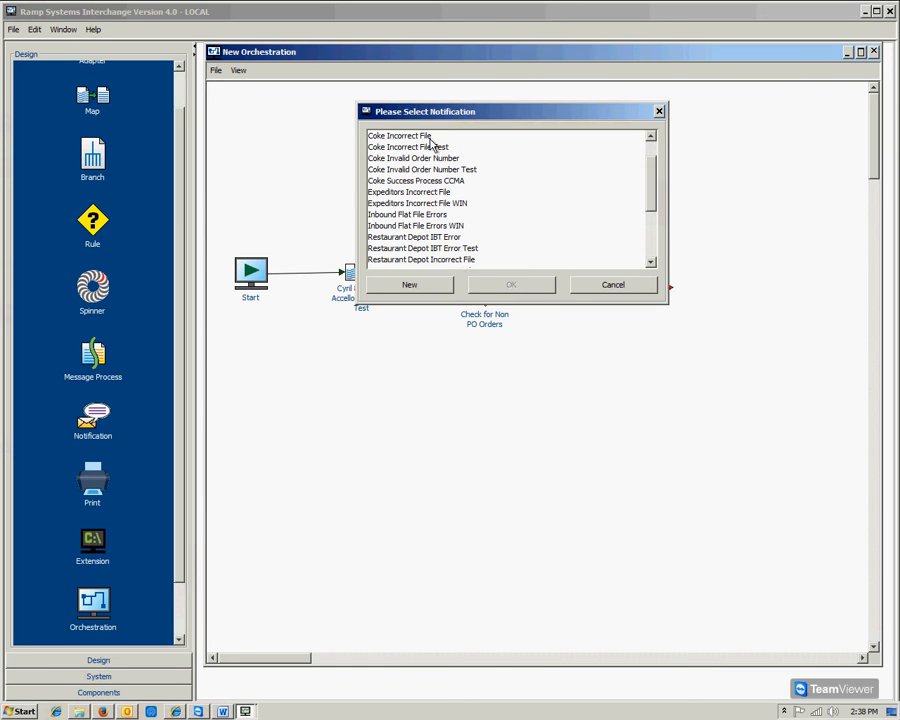
pyautogui.click(466, 249)
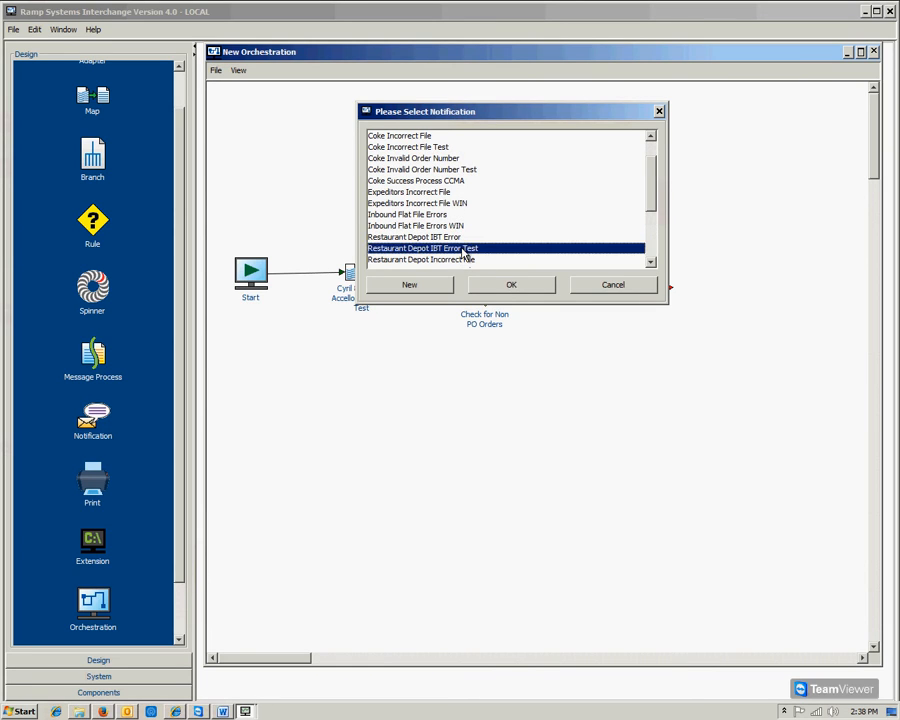
pyautogui.click(509, 284)
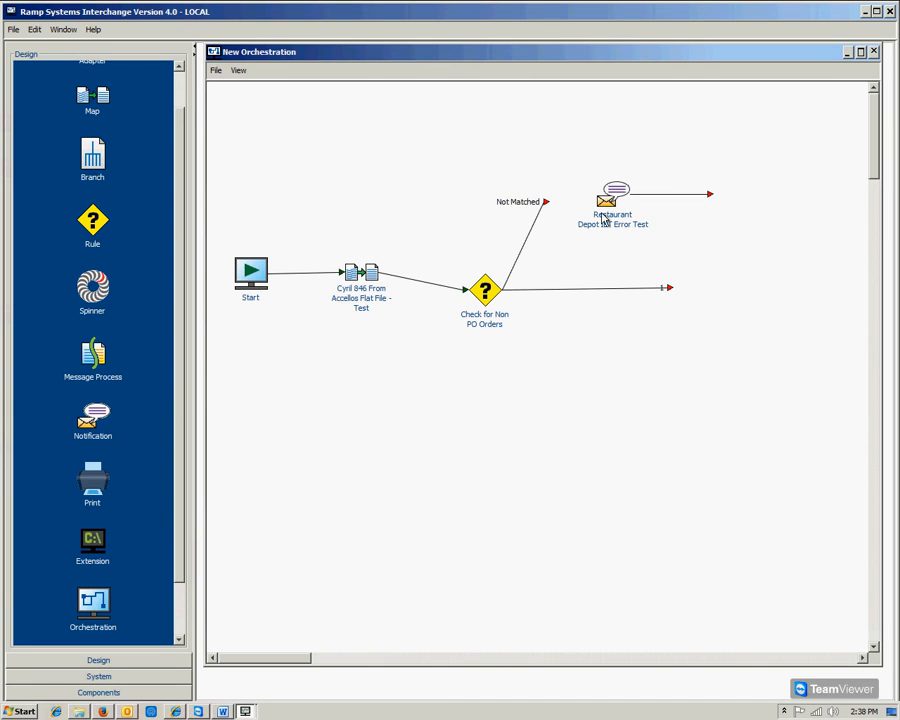
pyautogui.moveTo(545, 202); pyautogui.dragTo(519, 176)
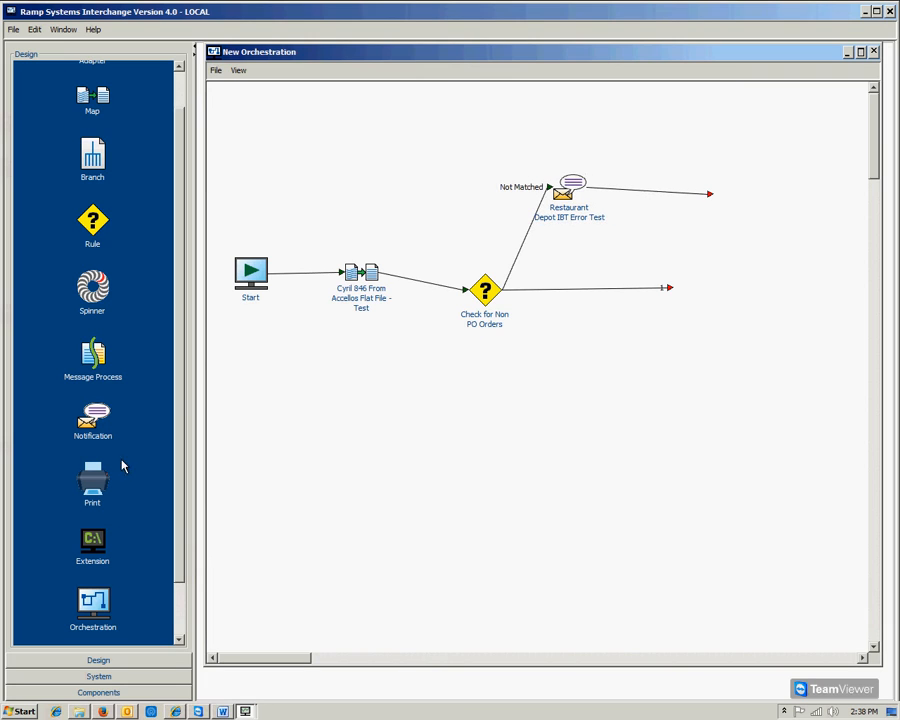
pyautogui.scroll(-3, 180, 570)
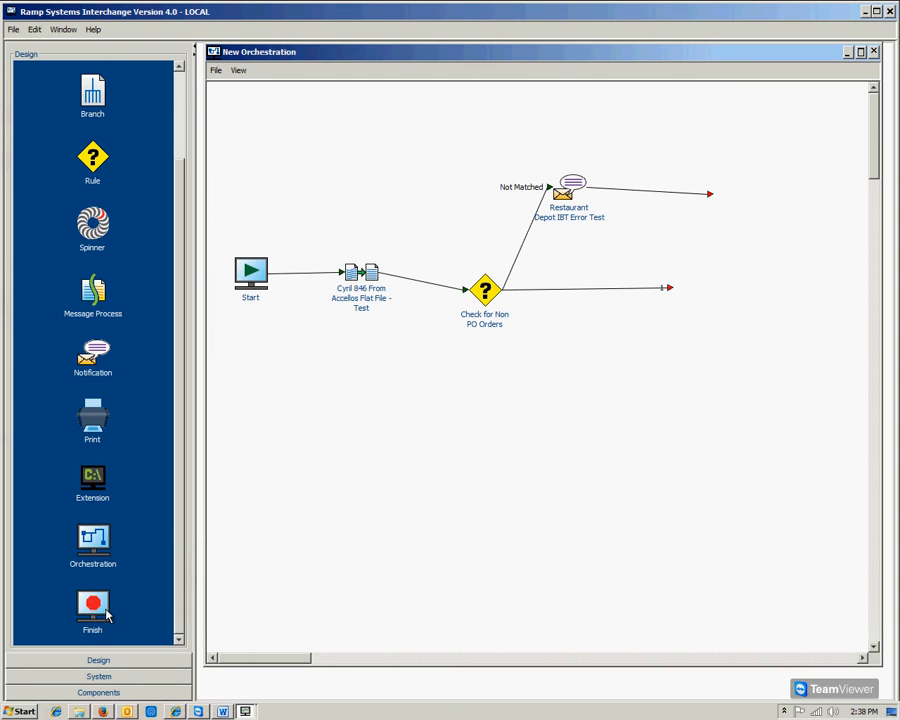
pyautogui.moveTo(700, 140); pyautogui.dragTo(718, 177)
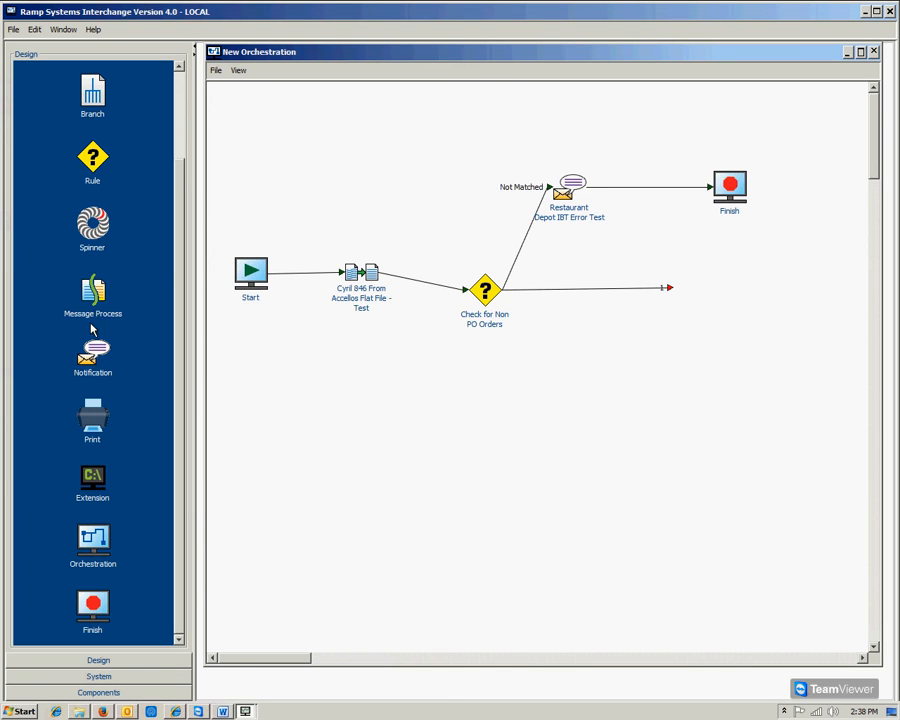
# Connect the "Accellos 940 Message Process" to the rule's other output and end that branch with a Finish object.
pyautogui.moveTo(93, 290); pyautogui.dragTo(703, 292)
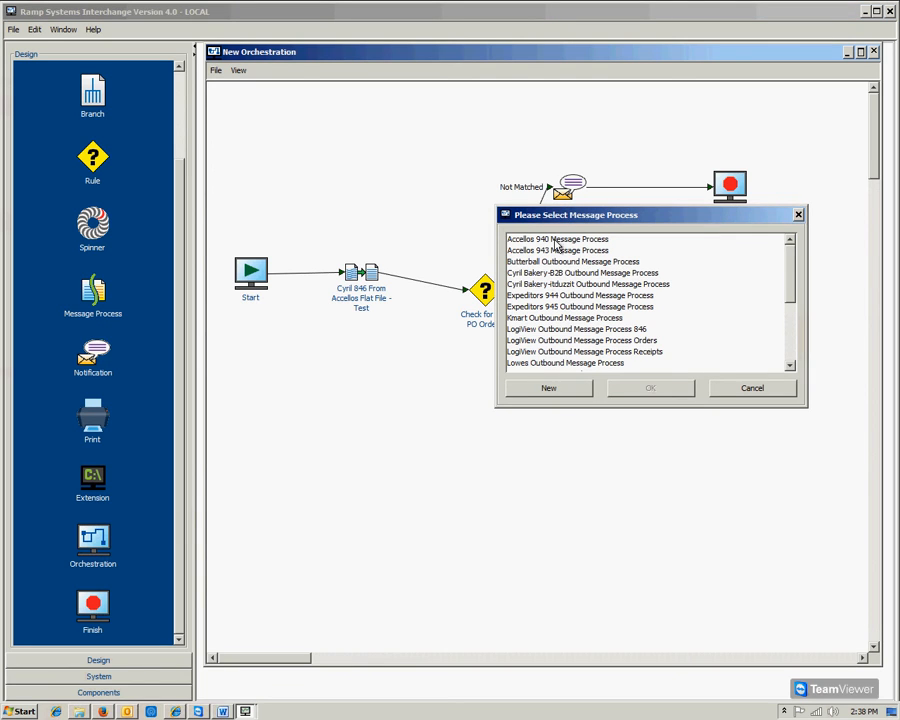
pyautogui.click(596, 244)
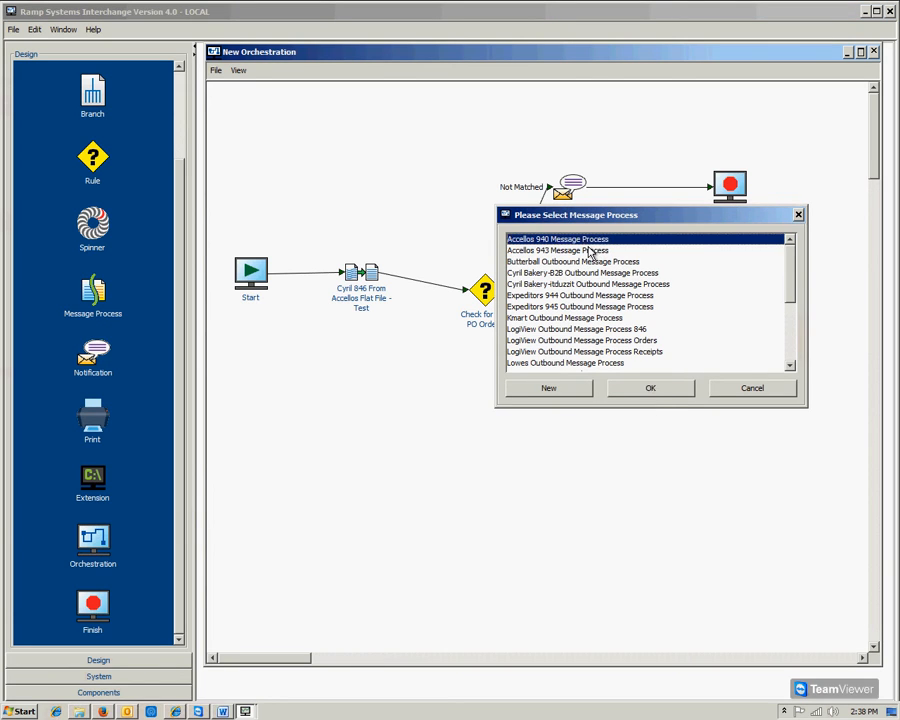
pyautogui.click(645, 388)
pyautogui.moveTo(670, 290); pyautogui.dragTo(588, 290)
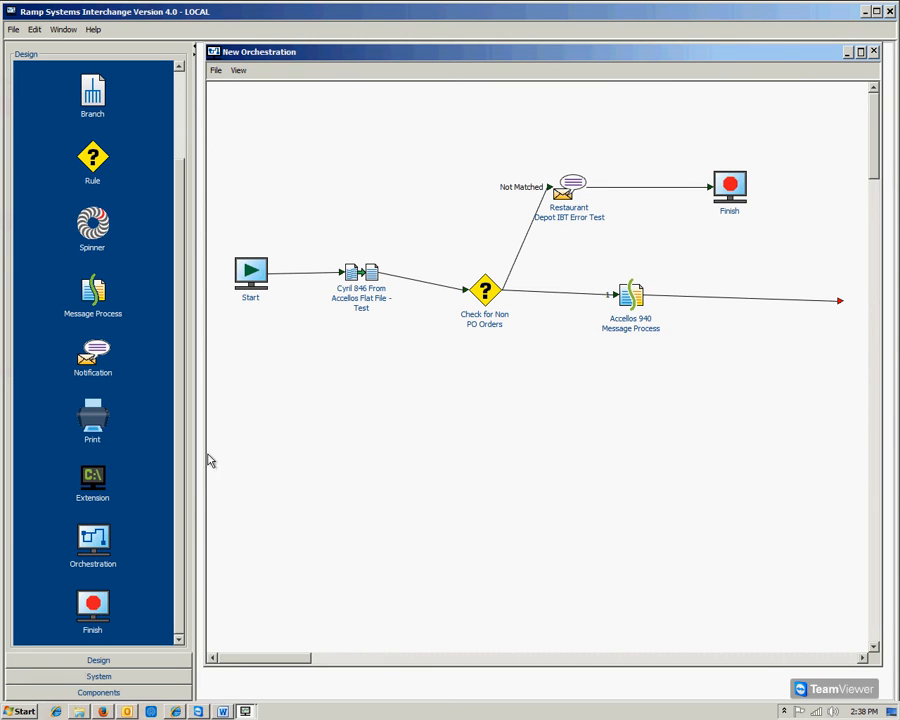
pyautogui.moveTo(175, 602); pyautogui.dragTo(797, 358)
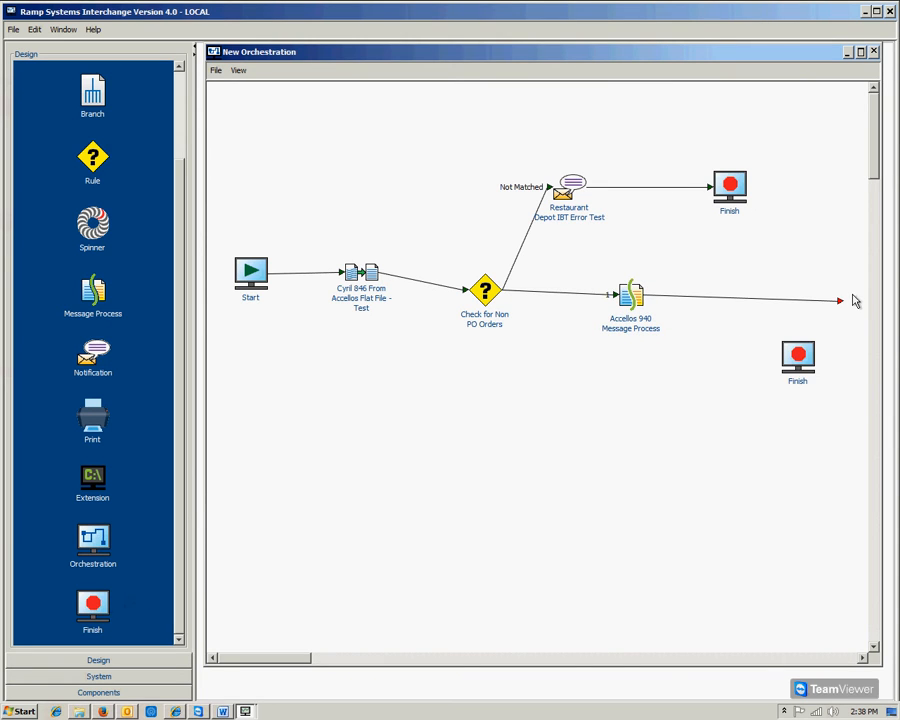
pyautogui.moveTo(837, 302); pyautogui.dragTo(753, 318)
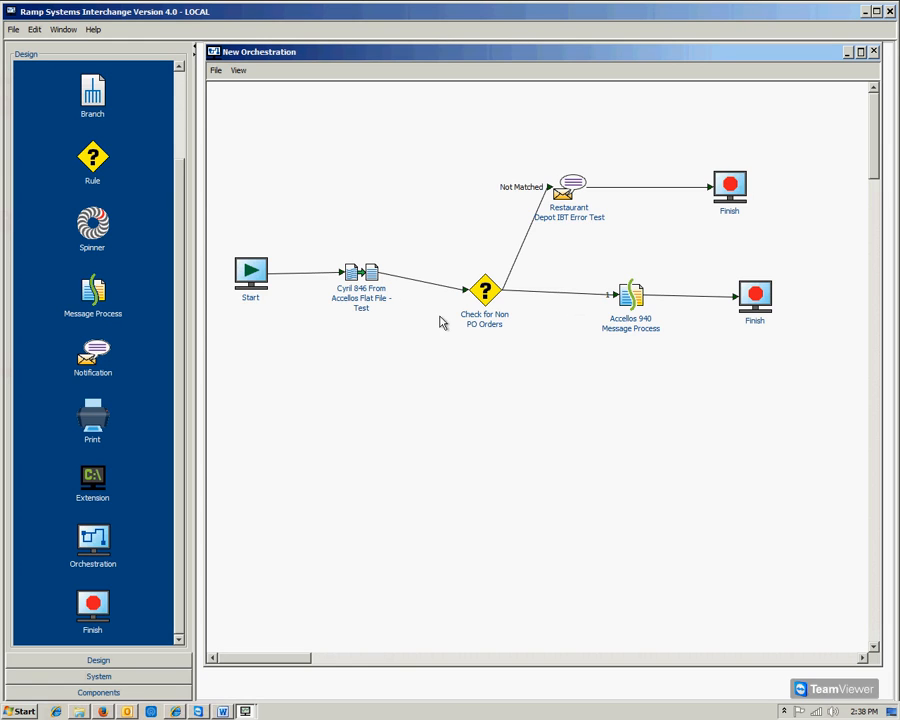
# Switch to Firefox and highlight the Interchange Activity Monitor link on the Interchange launch page.
pyautogui.hotkey('alt', 'Tab')
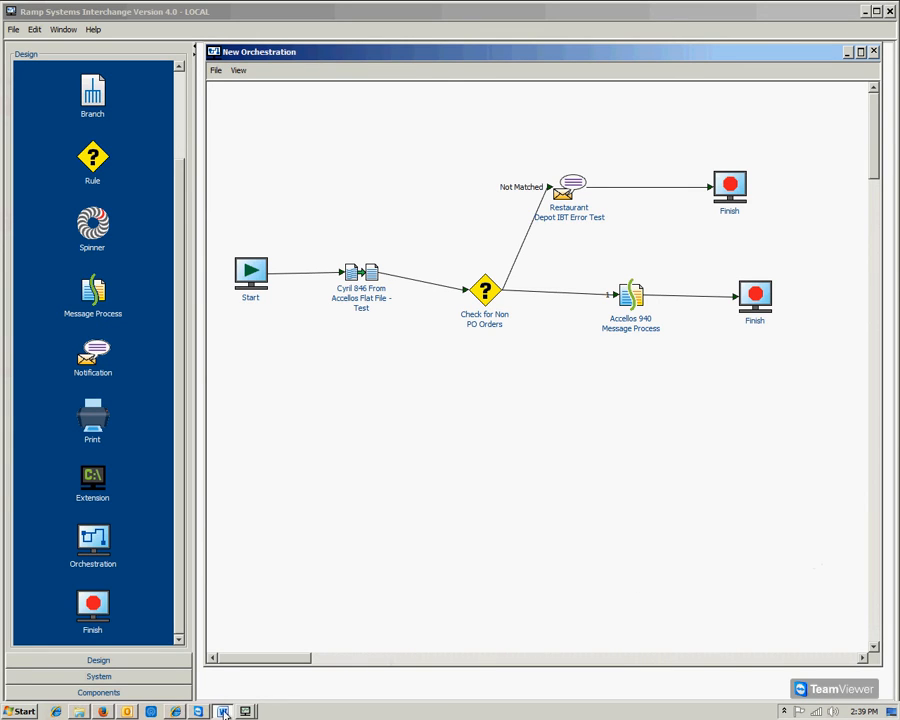
pyautogui.click(108, 711)
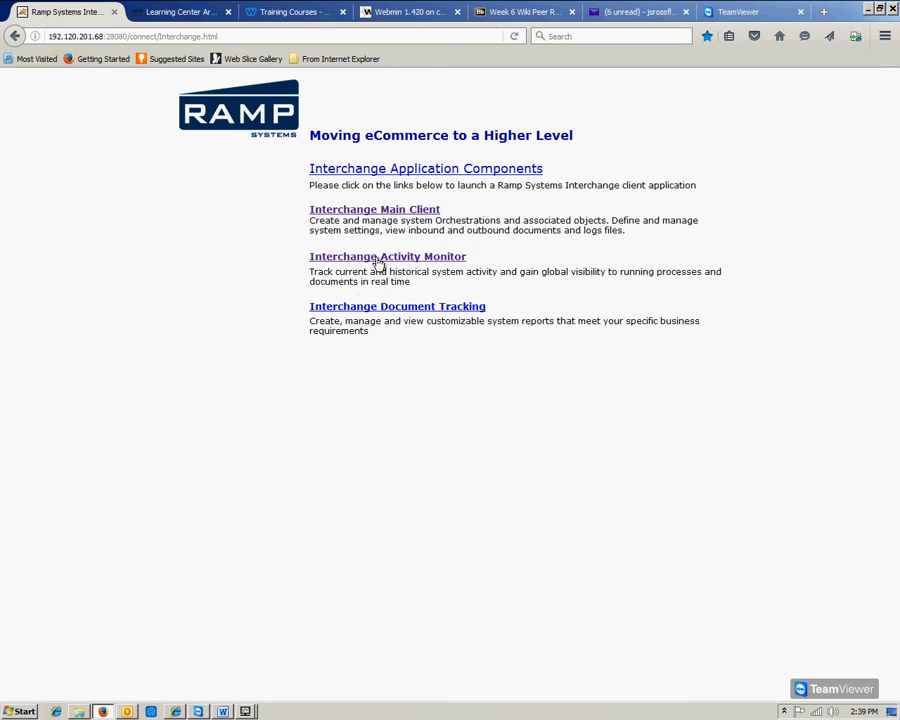
pyautogui.moveTo(297, 257); pyautogui.dragTo(474, 262)
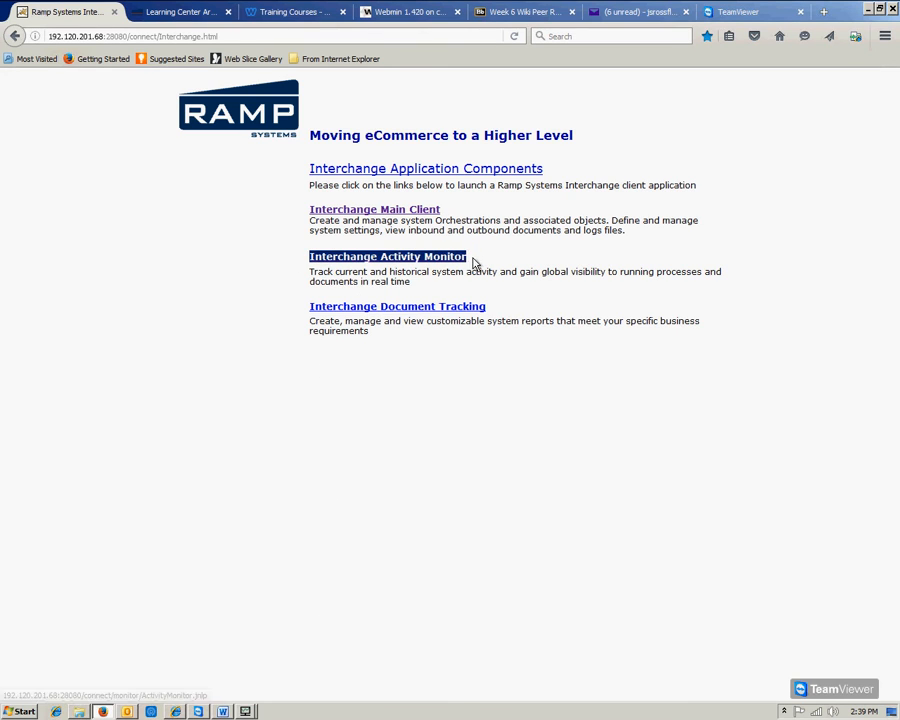
# Switch to the Interchange Activity Monitor and log on to the LOCAL server with the account username and password.
pyautogui.click(250, 711)
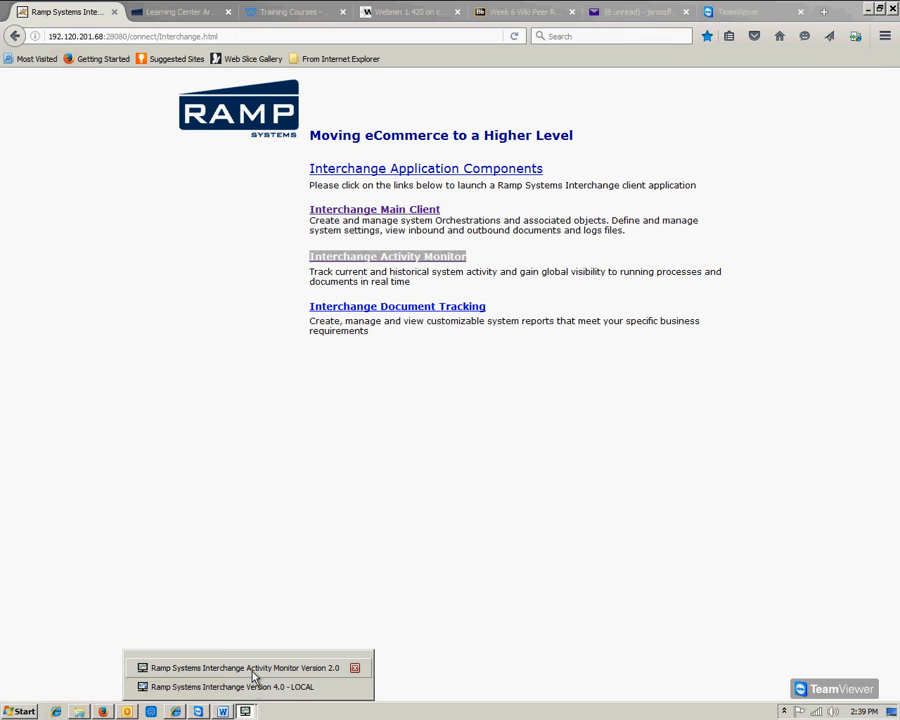
pyautogui.click(253, 671)
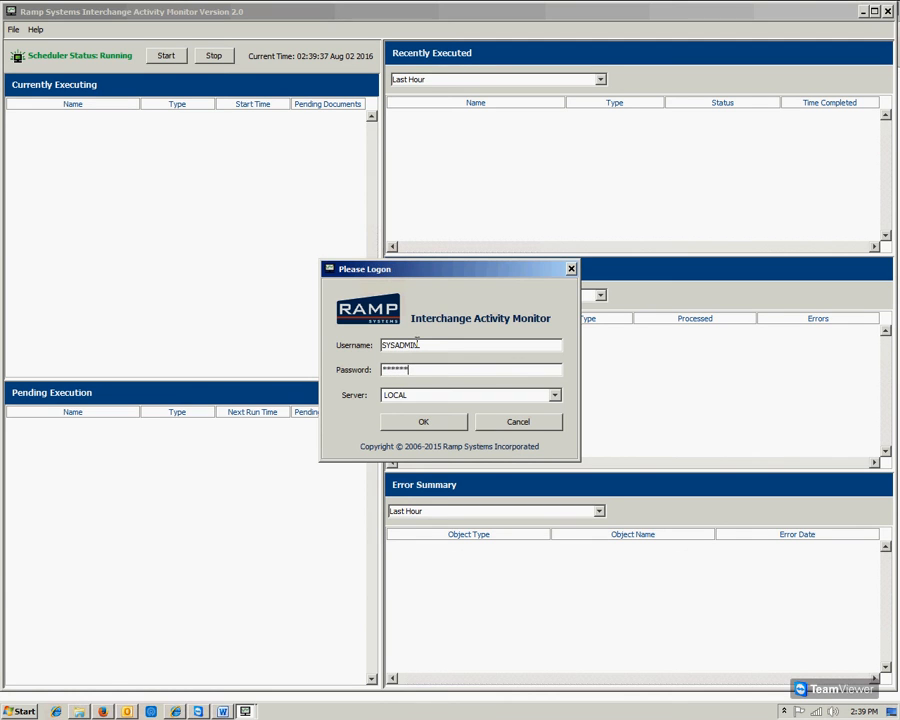
pyautogui.press('Return')
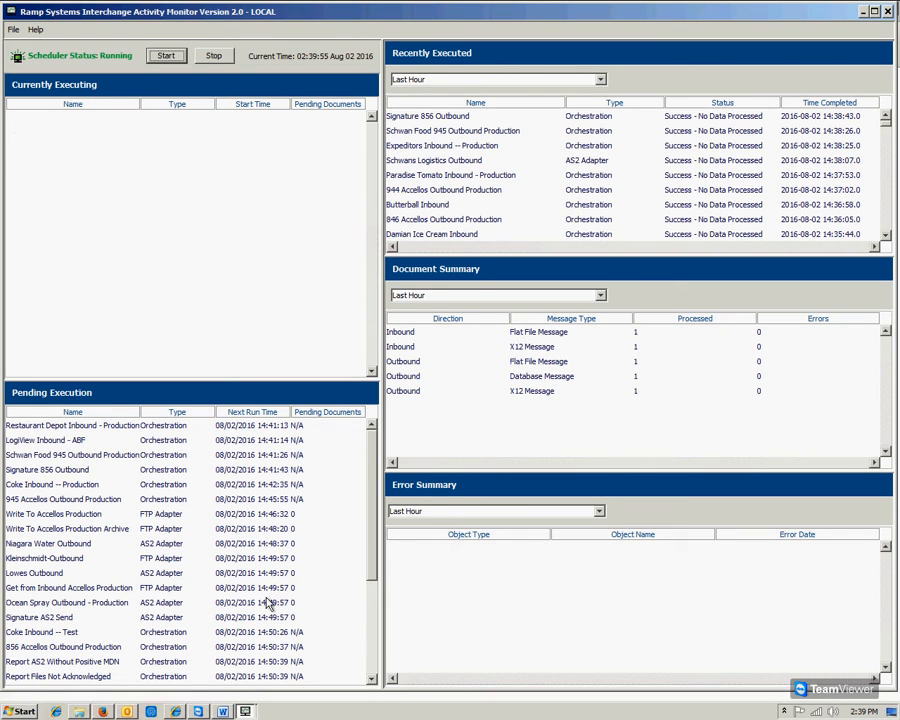
# Look through the Pending Execution list from start to end, then return to its beginning.
pyautogui.scroll(-1, 368, 605)
pyautogui.moveTo(366, 600); pyautogui.dragTo(381, 584)
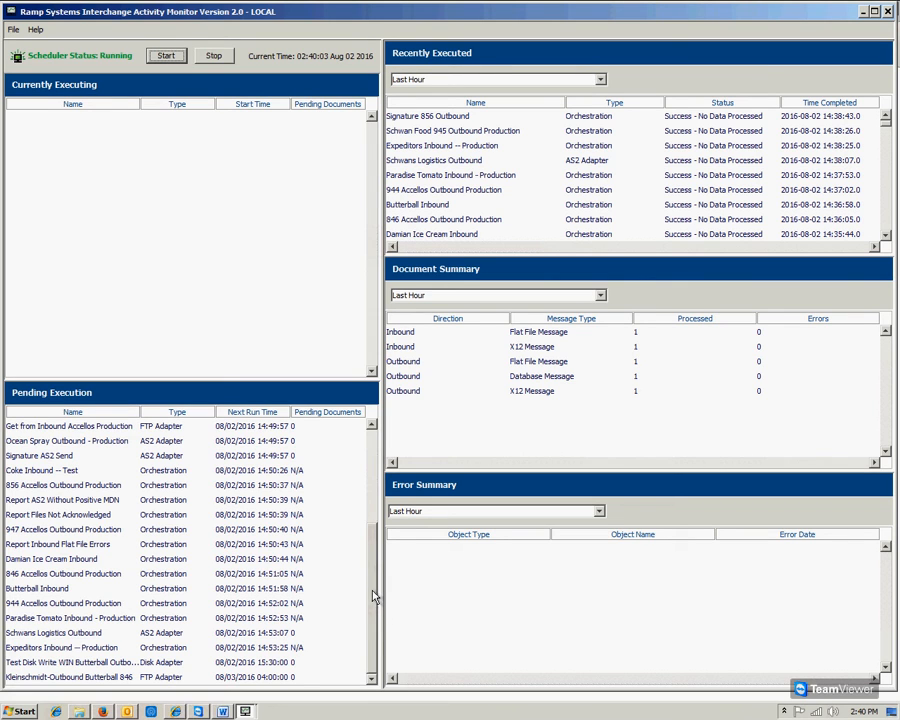
pyautogui.moveTo(373, 597); pyautogui.dragTo(367, 476)
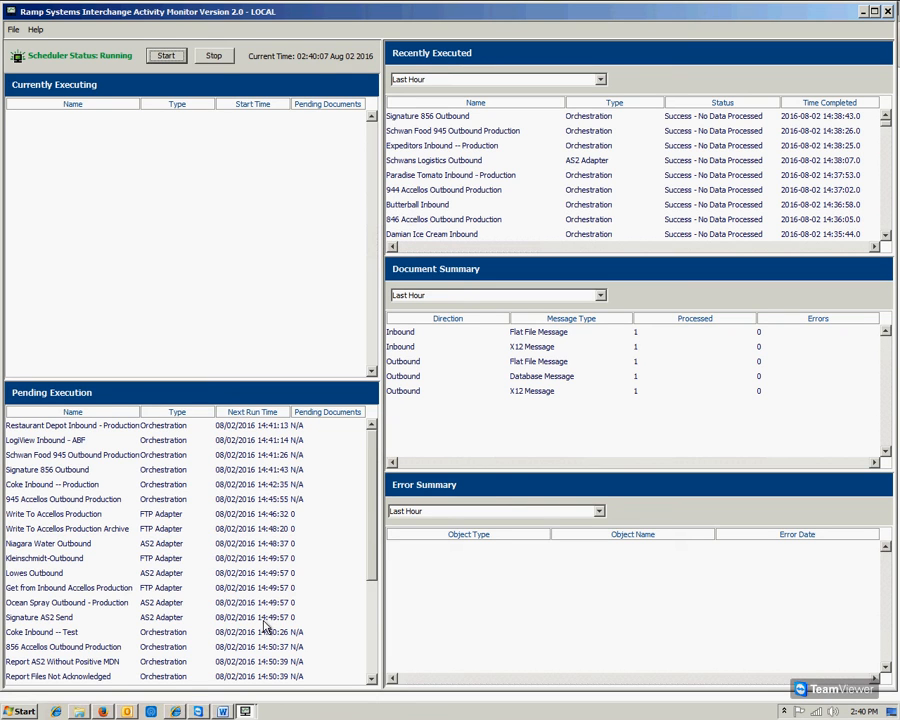
pyautogui.moveTo(371, 565); pyautogui.dragTo(329, 646)
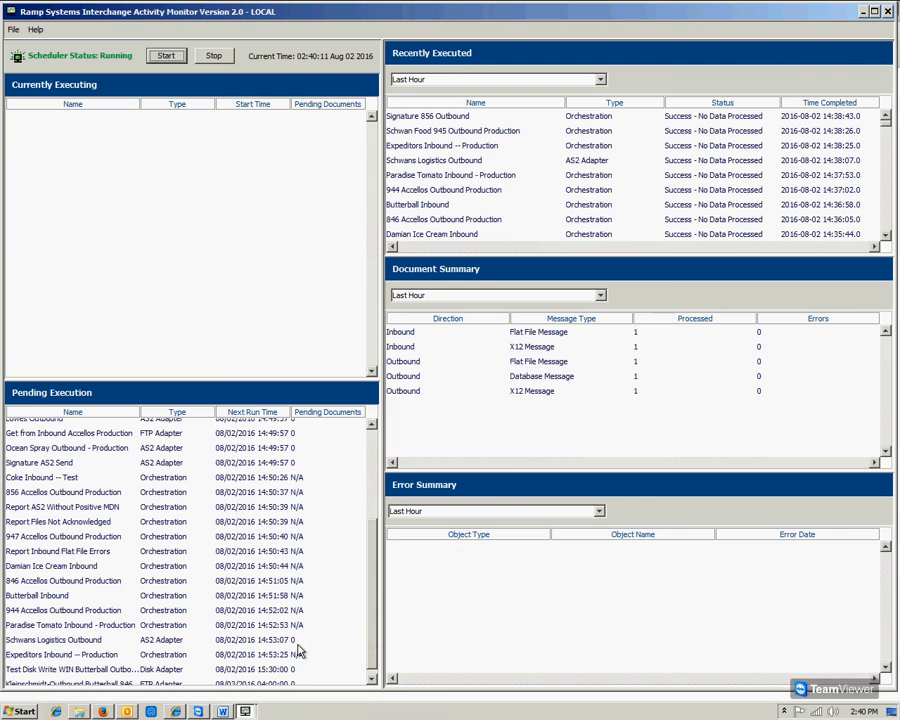
pyautogui.moveTo(367, 558); pyautogui.dragTo(388, 428)
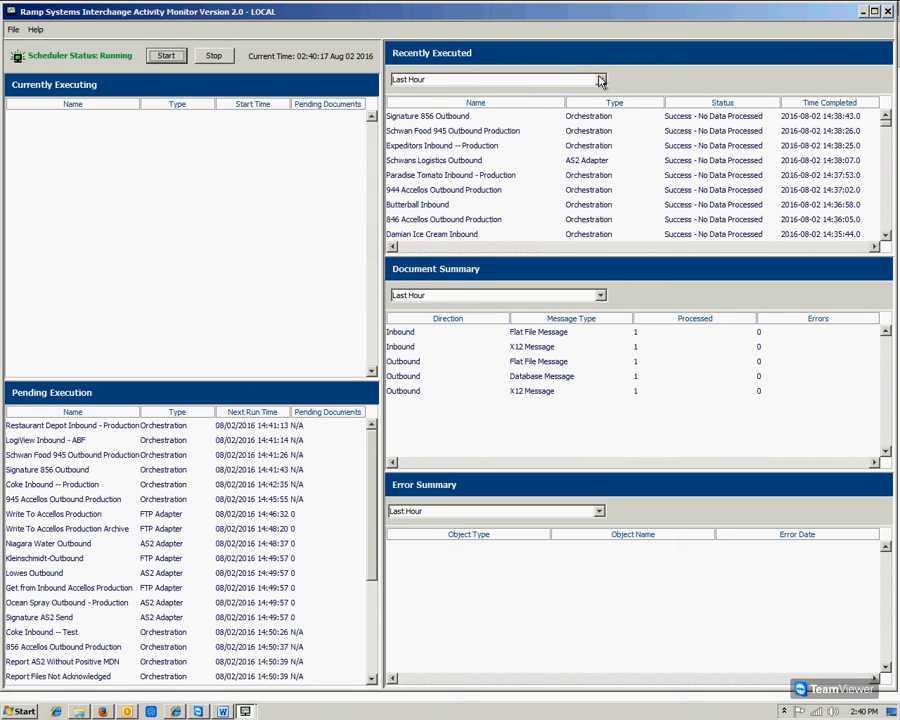
# Set the Recently Executed time range to All Of Today and look through the earlier entries.
pyautogui.click(601, 80)
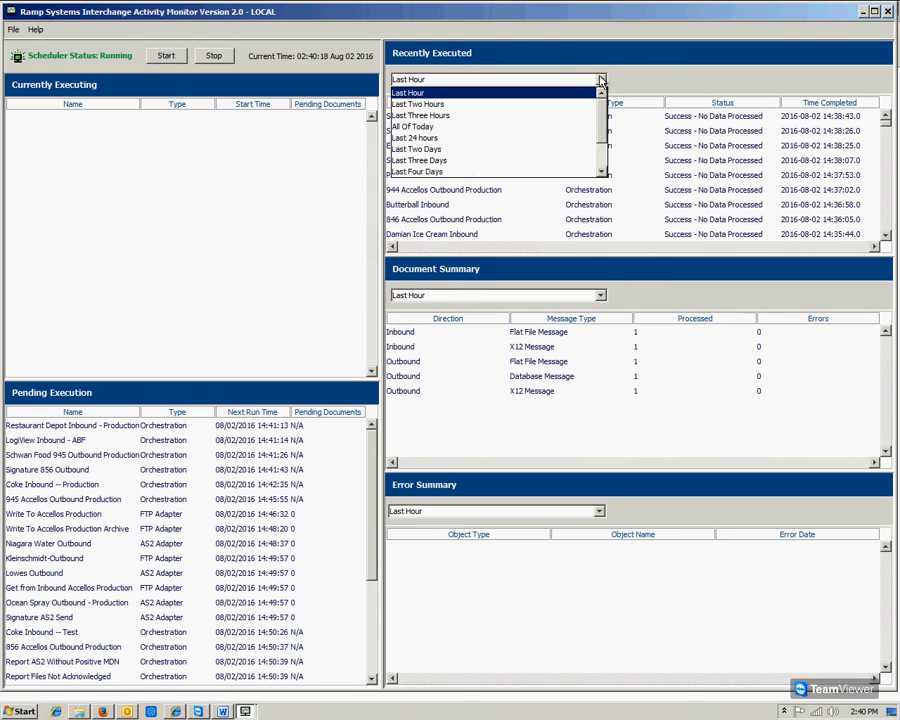
pyautogui.click(437, 126)
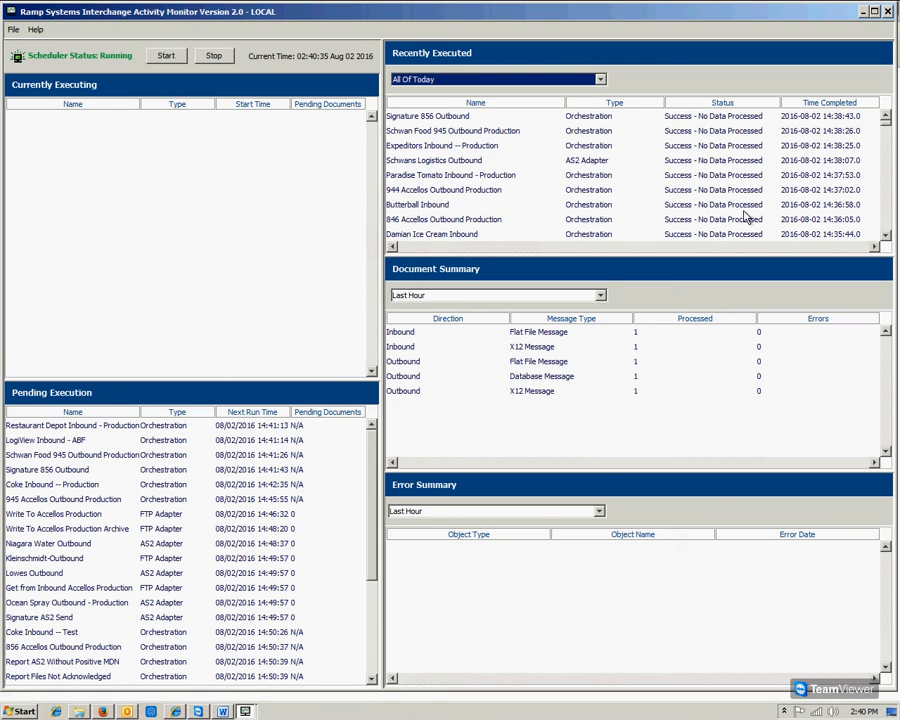
pyautogui.moveTo(886, 121); pyautogui.dragTo(884, 140)
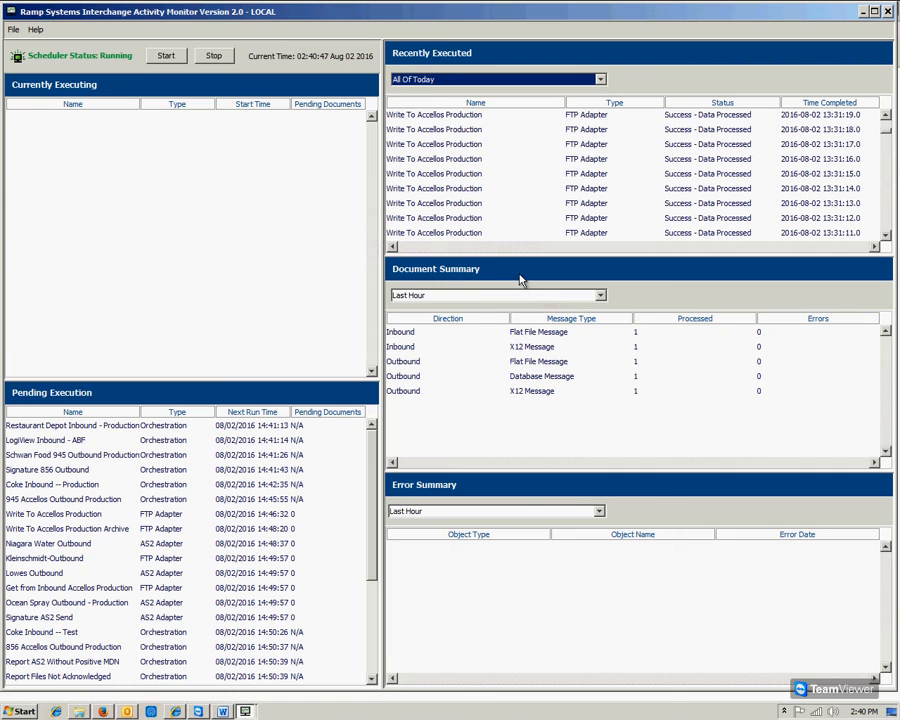
# Set the time ranges of both the Document Summary and the Error Summary to All Of Today.
pyautogui.click(601, 294)
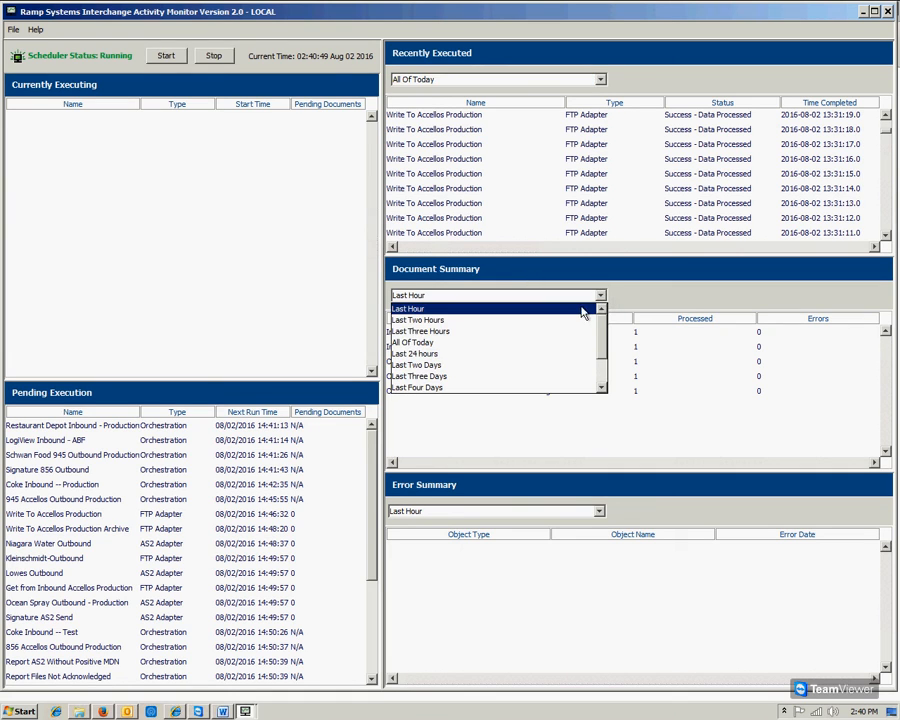
pyautogui.click(504, 342)
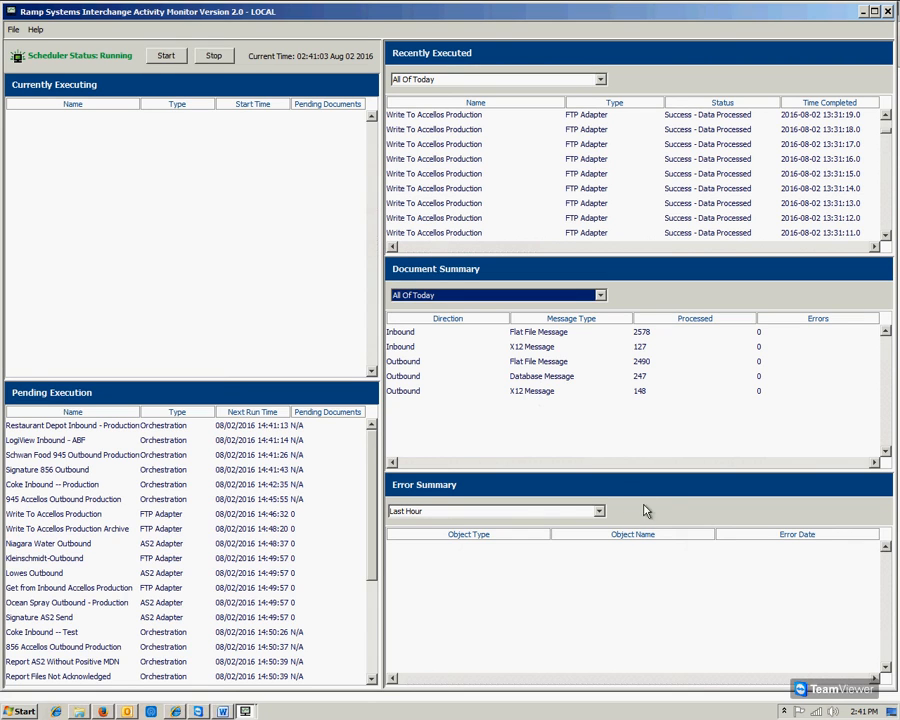
pyautogui.click(599, 513)
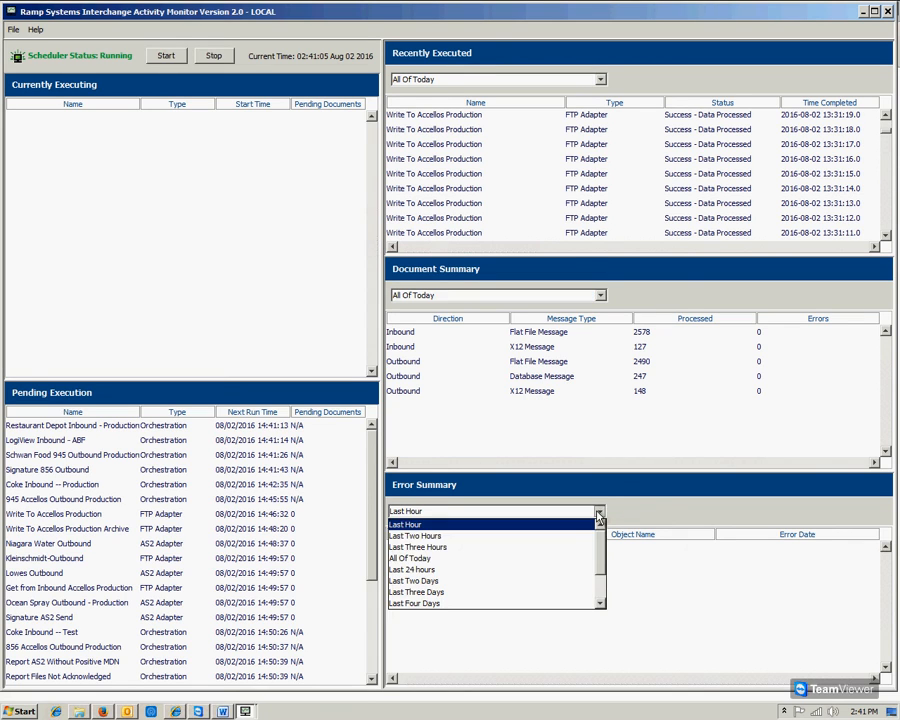
pyautogui.click(529, 557)
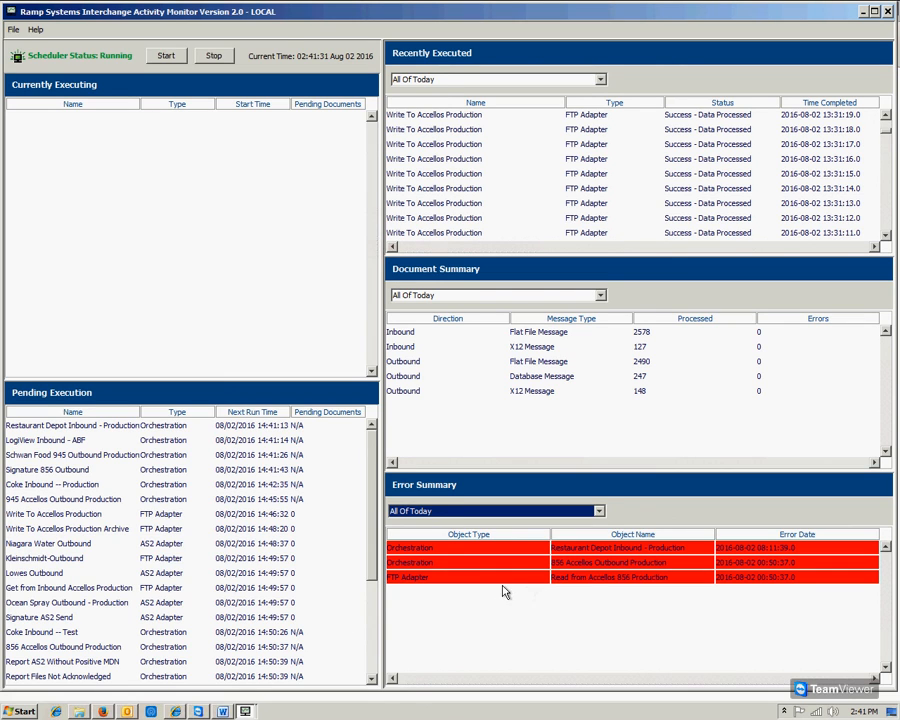
# Set the Error Summary time range to Last Hour.
pyautogui.click(599, 512)
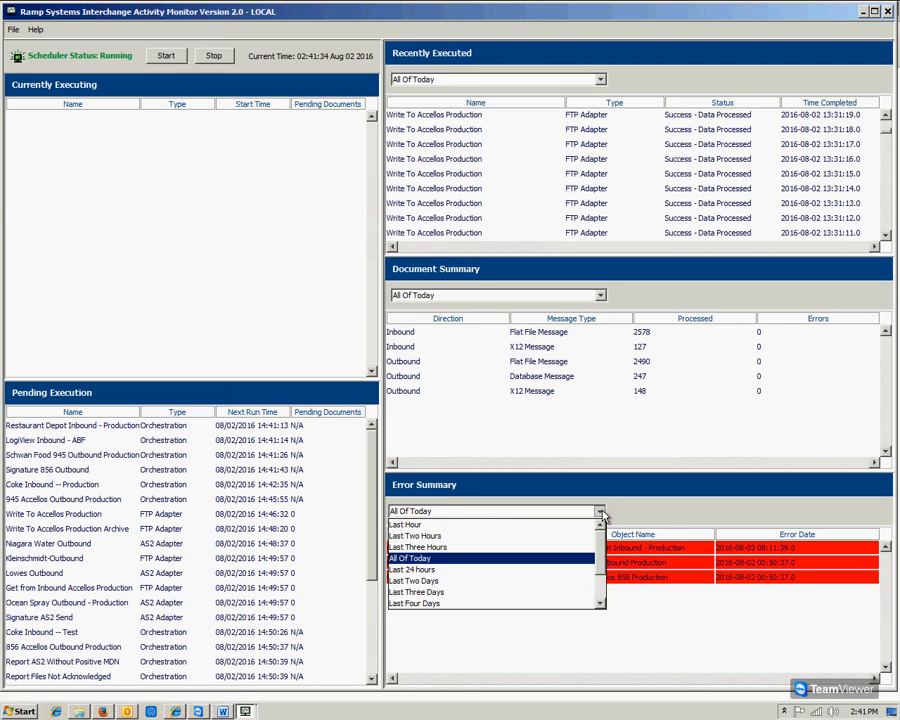
pyautogui.click(464, 526)
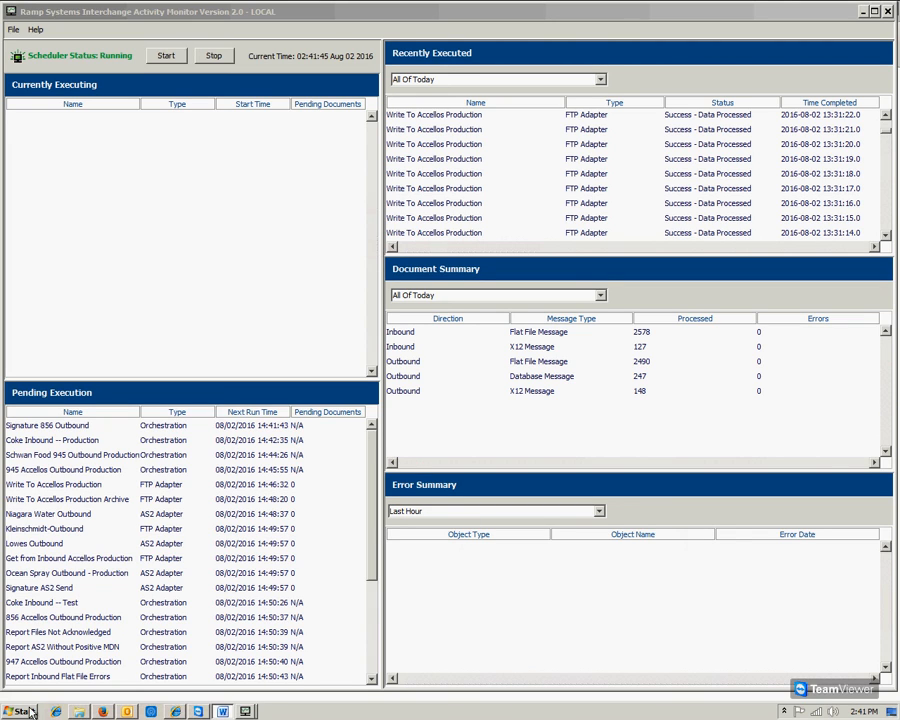
# Switch to Firefox and bring up the Ramp Systems Learning Center page.
pyautogui.moveTo(104, 713)
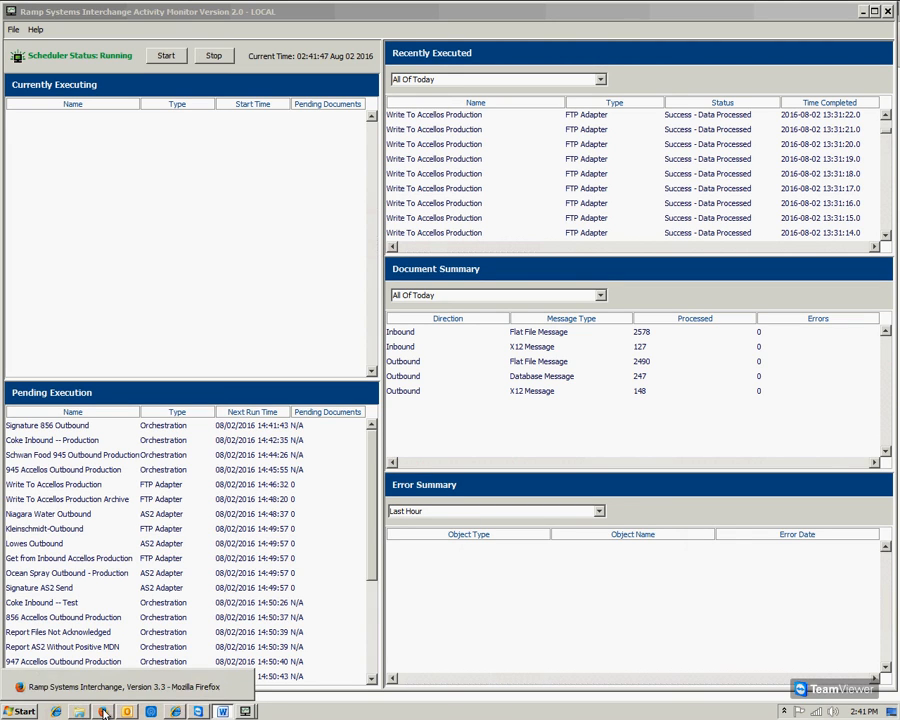
pyautogui.click(104, 713)
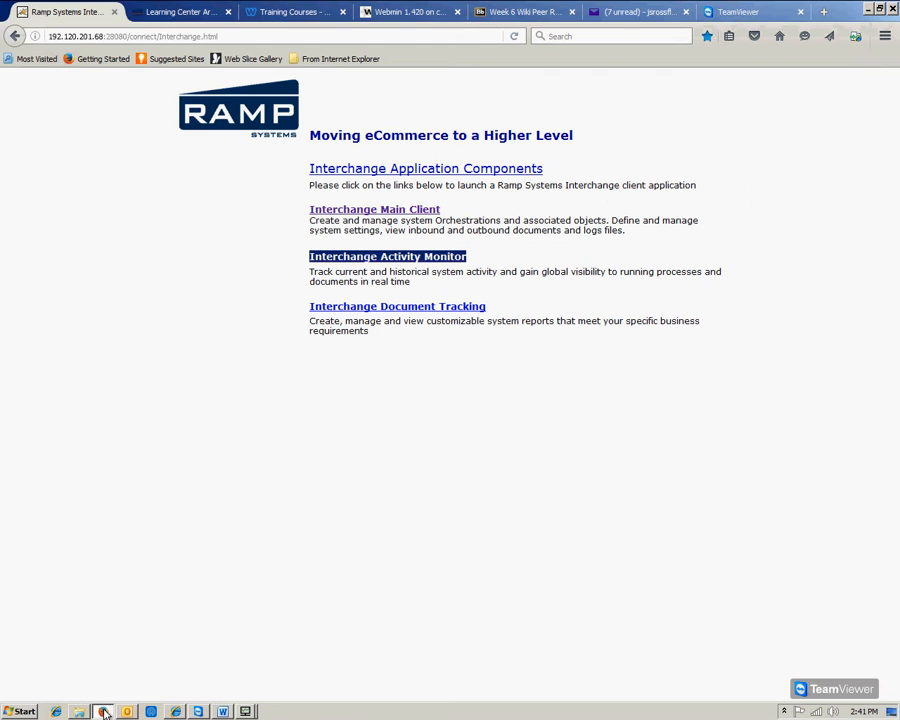
pyautogui.click(167, 14)
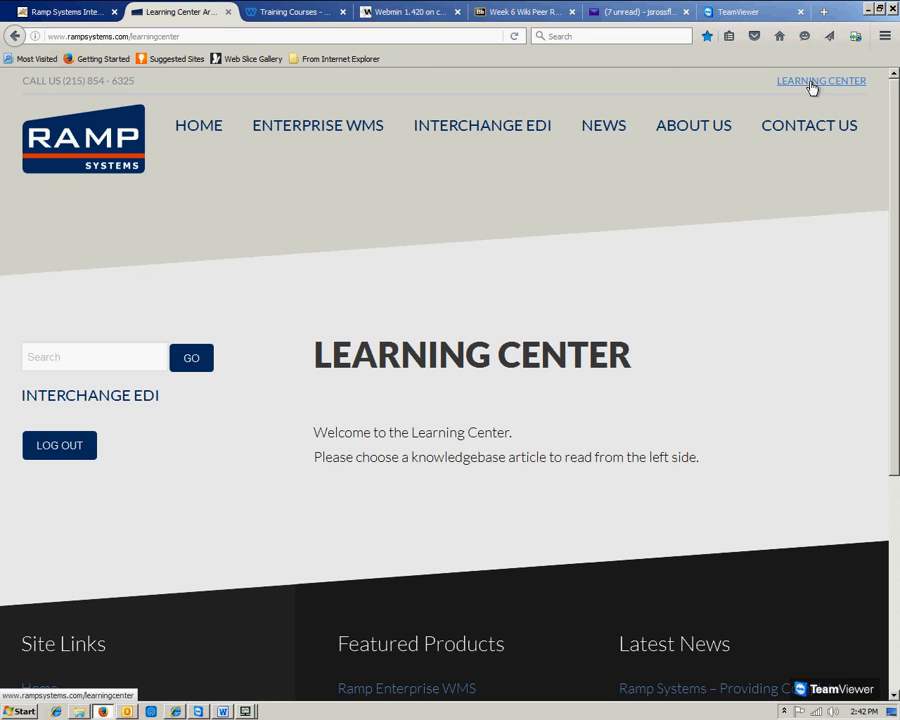
pyautogui.click(270, 14)
pyautogui.click(183, 14)
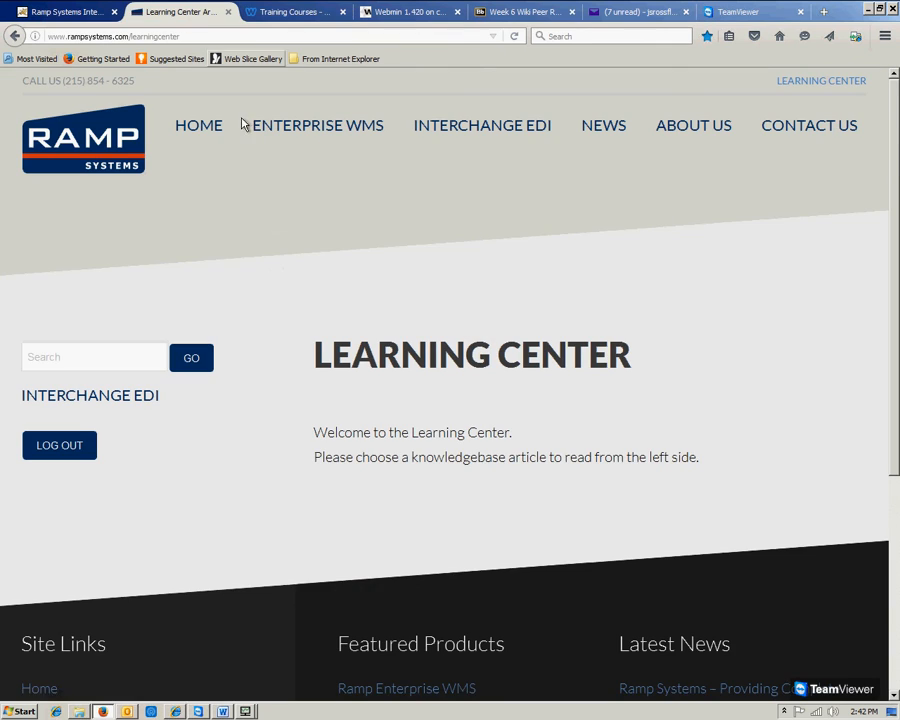
# Expand the Interchange EDI category and look through its list of knowledgebase articles.
pyautogui.click(72, 400)
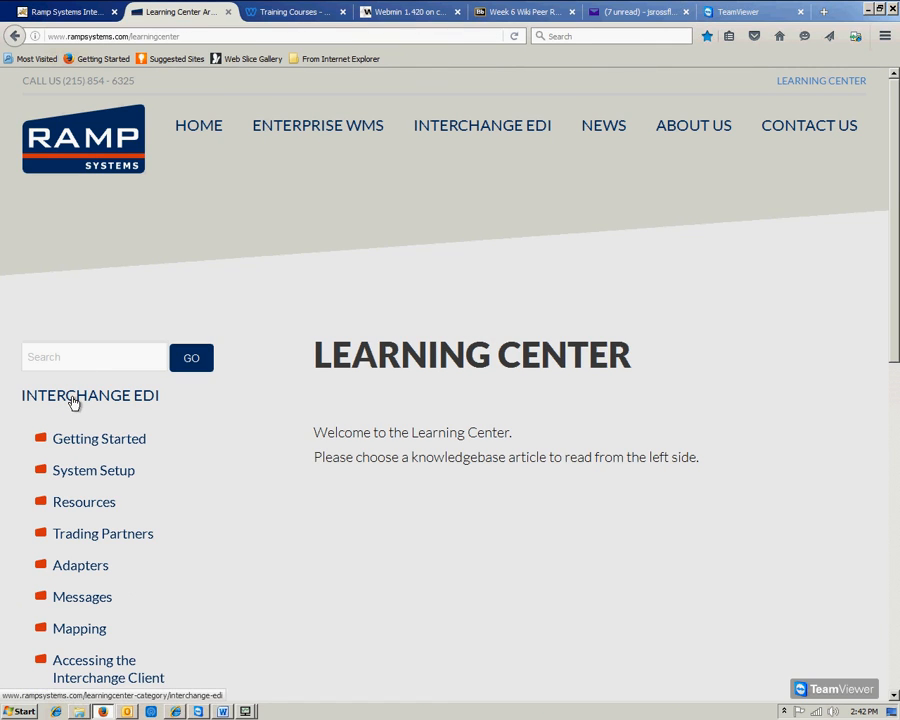
pyautogui.scroll(-1, 215, 471)
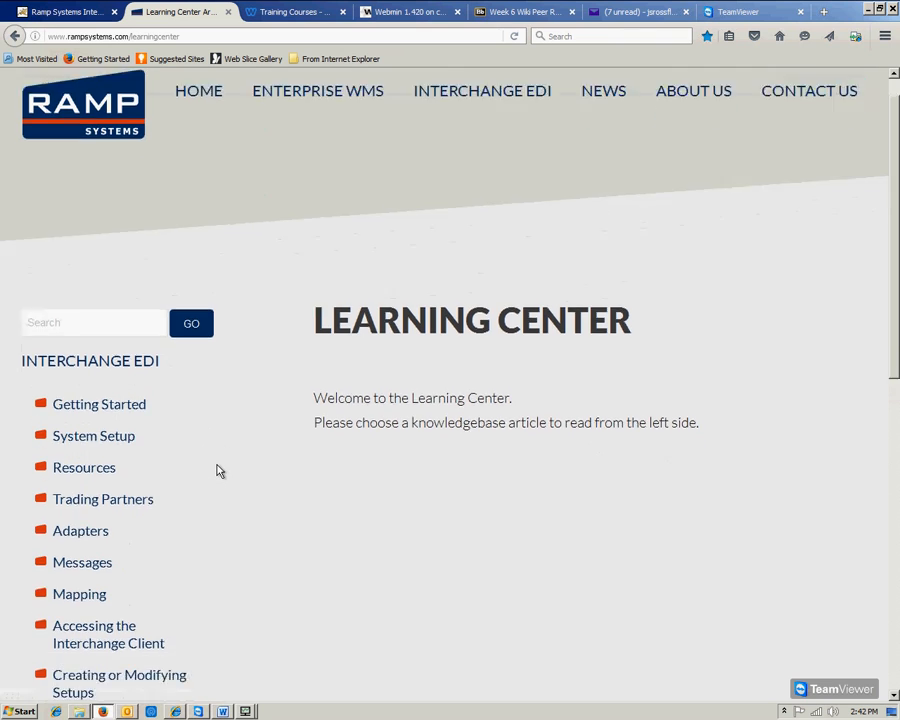
pyautogui.scroll(-2, 215, 471)
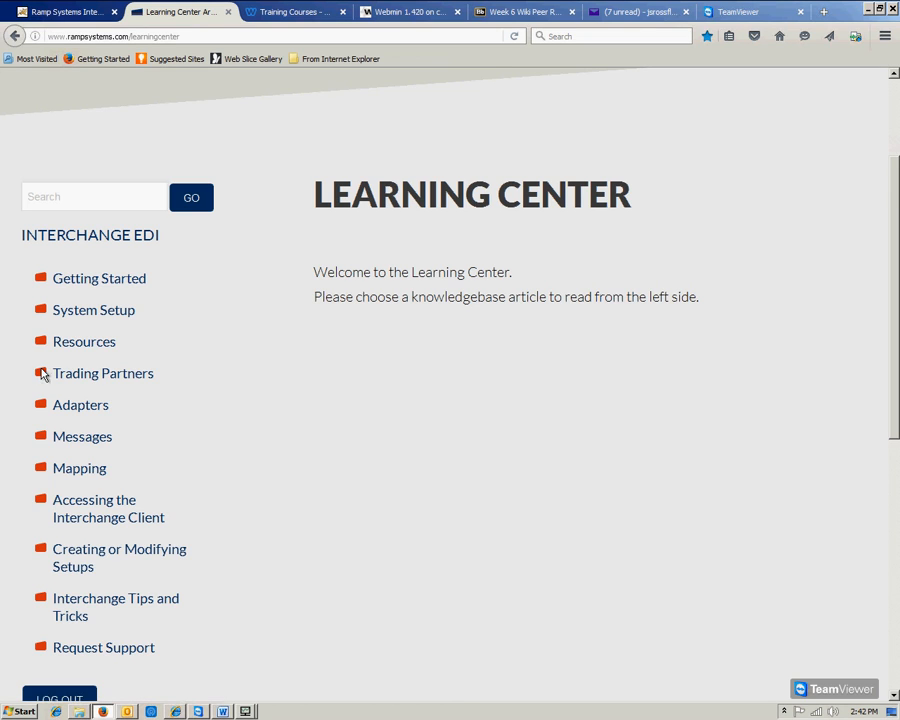
# Open the Trading Partners article, skim its tab and field descriptions, and return to the article list.
pyautogui.click(70, 375)
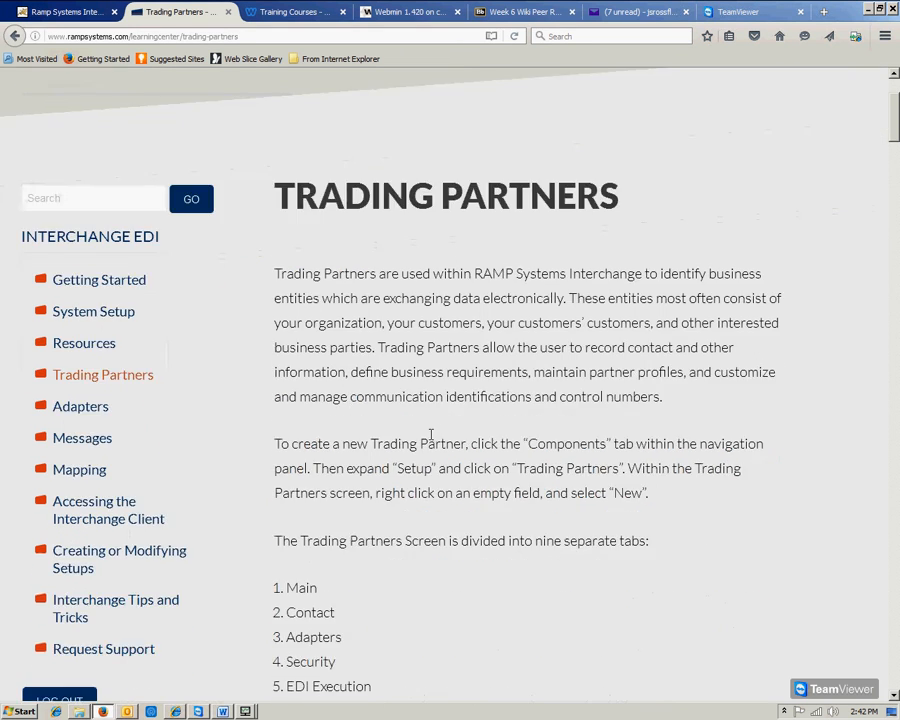
pyautogui.scroll(-5, 488, 434)
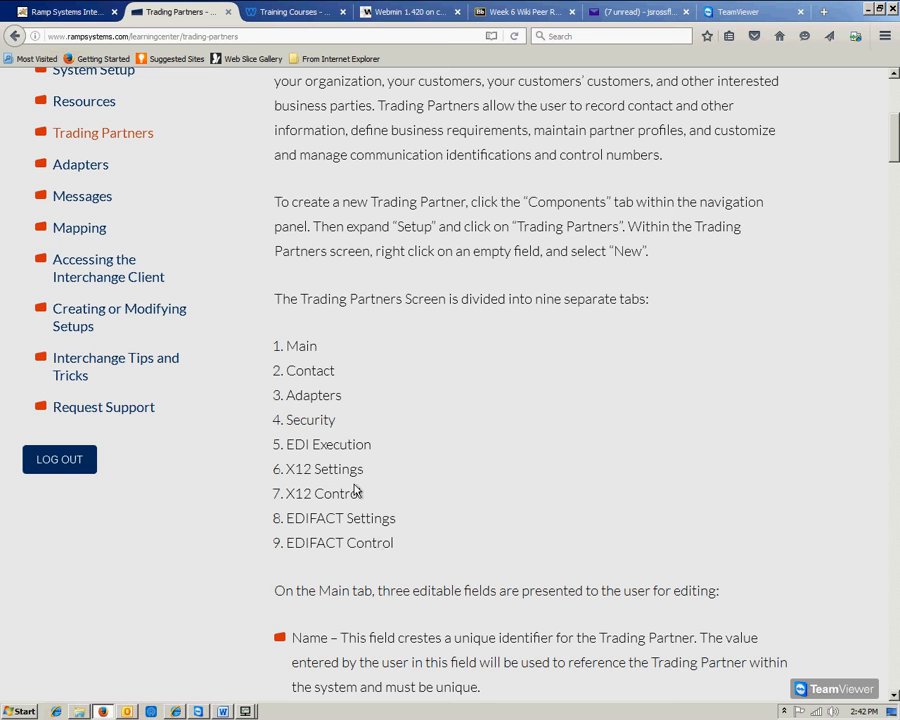
pyautogui.scroll(-5, 440, 498)
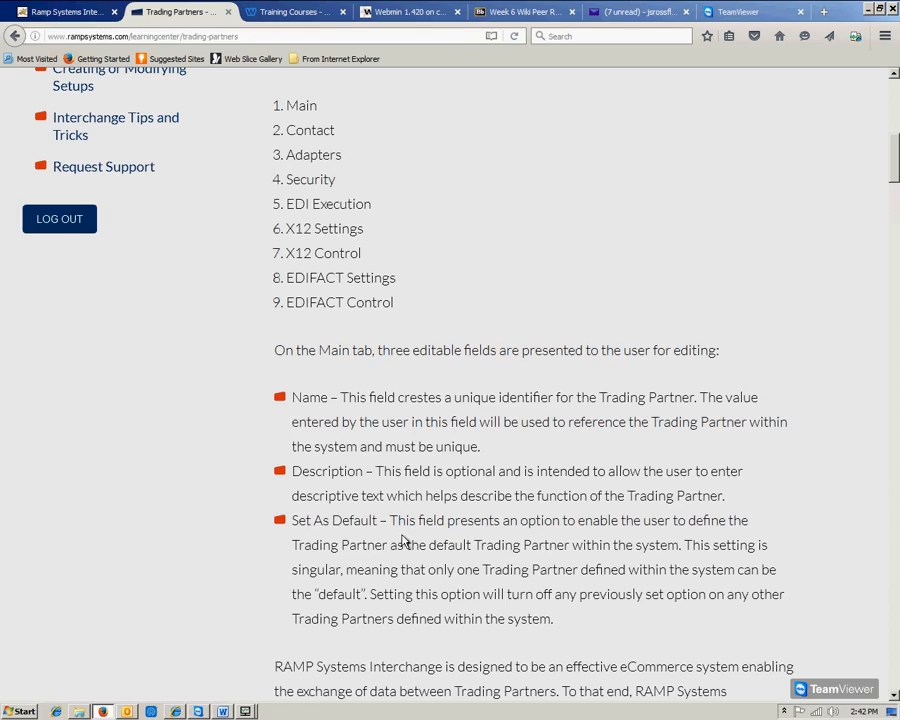
pyautogui.scroll(-13, 404, 565)
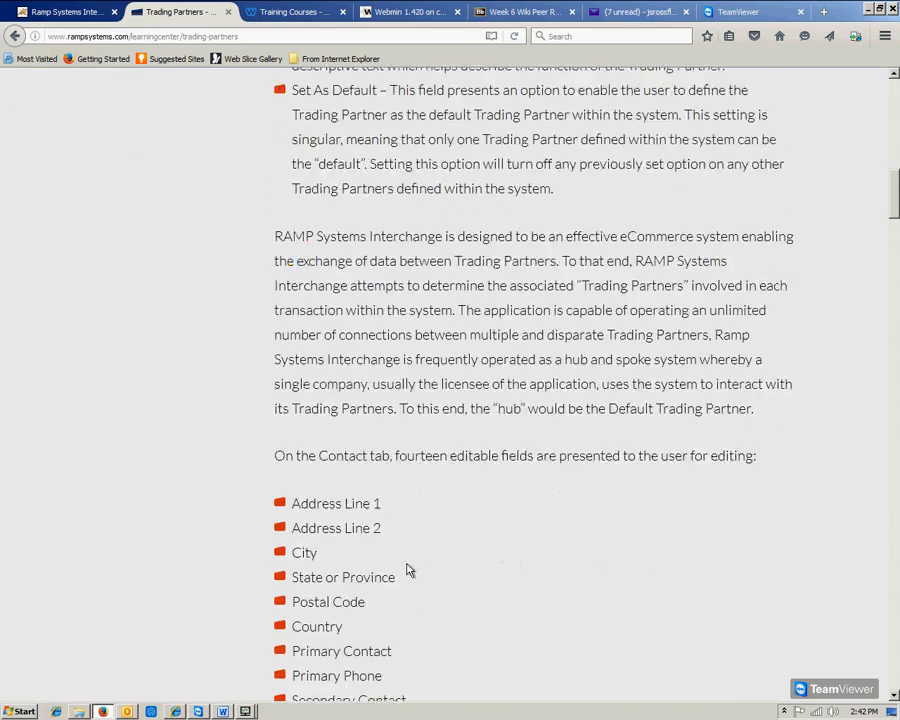
pyautogui.scroll(-15, 381, 554)
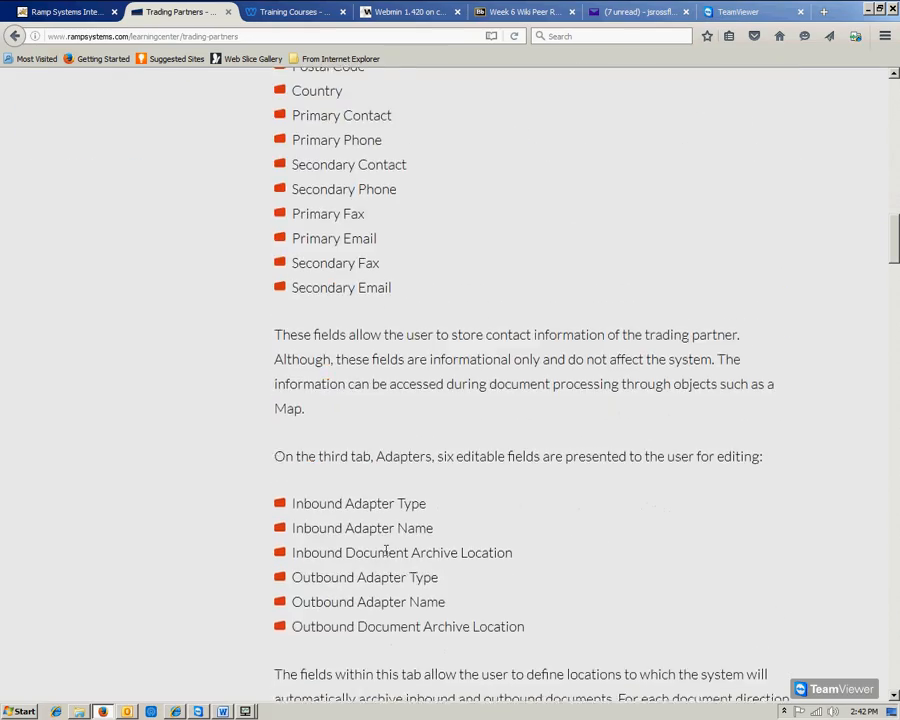
pyautogui.scroll(-15, 386, 555)
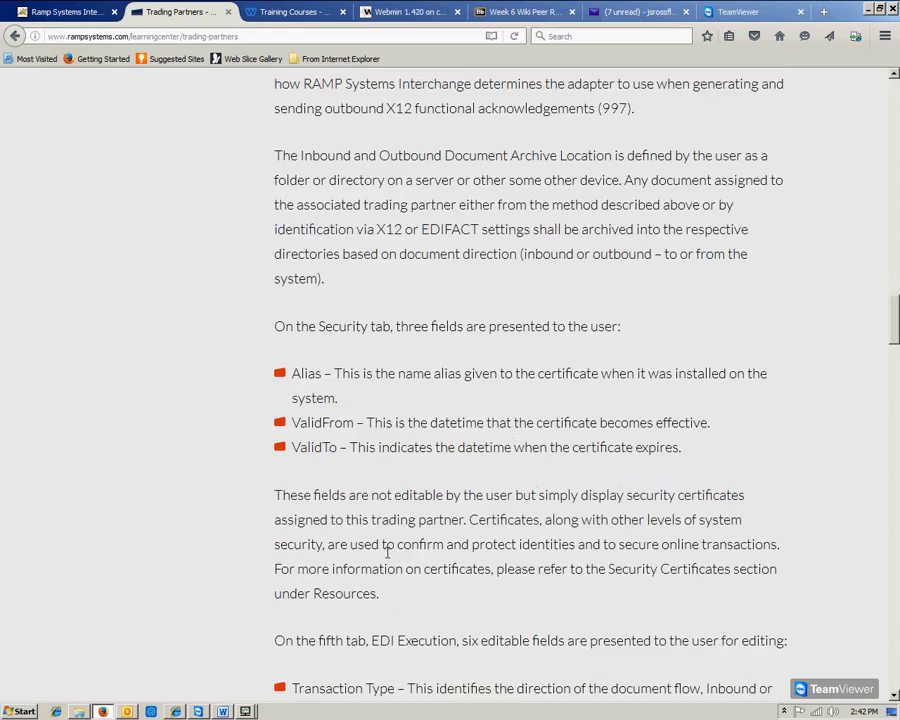
pyautogui.scroll(20, 389, 556)
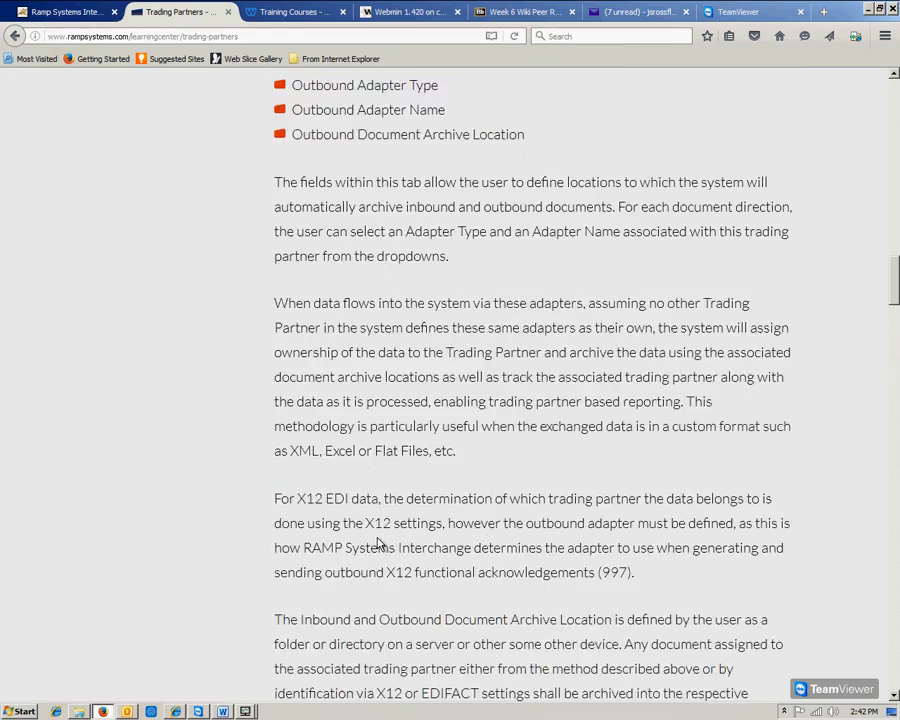
pyautogui.scroll(14, 384, 530)
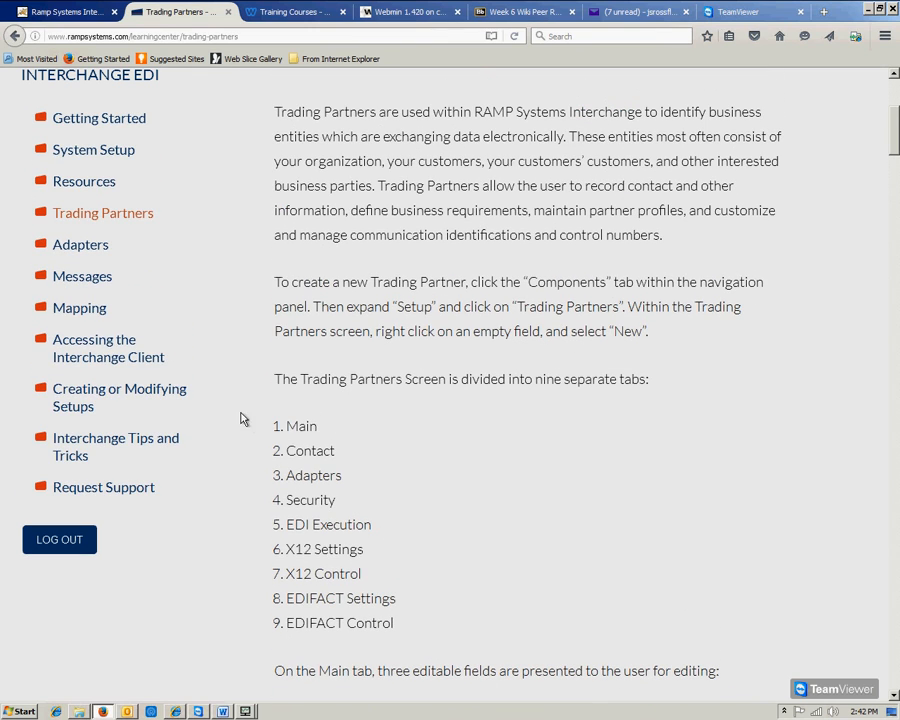
# Open the Messages article, skim the message types and XML Messages section, and return to the article list.
pyautogui.click(89, 281)
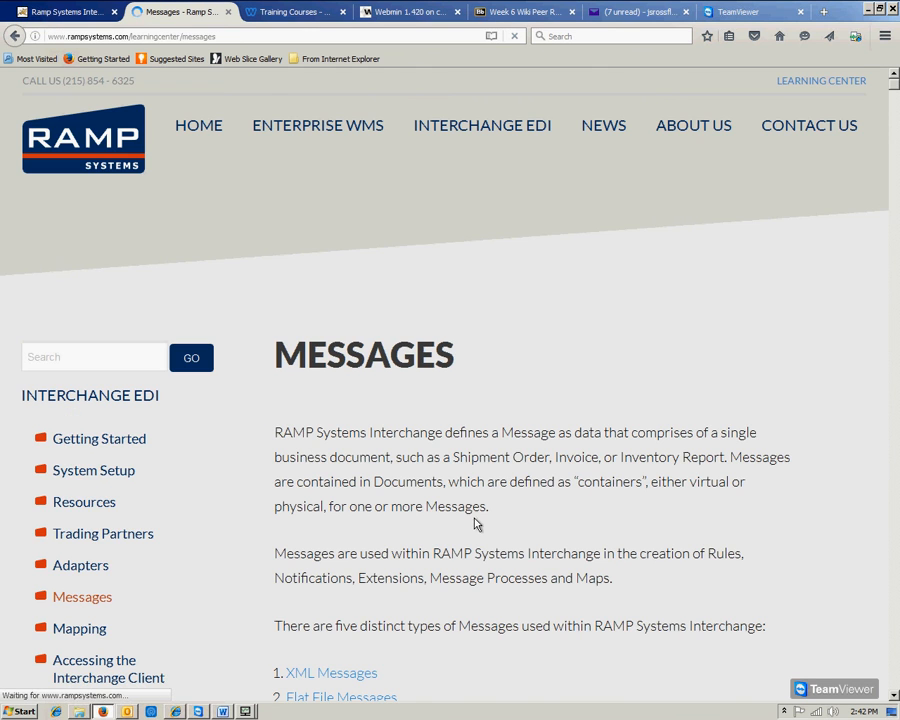
pyautogui.scroll(-3, 336, 369)
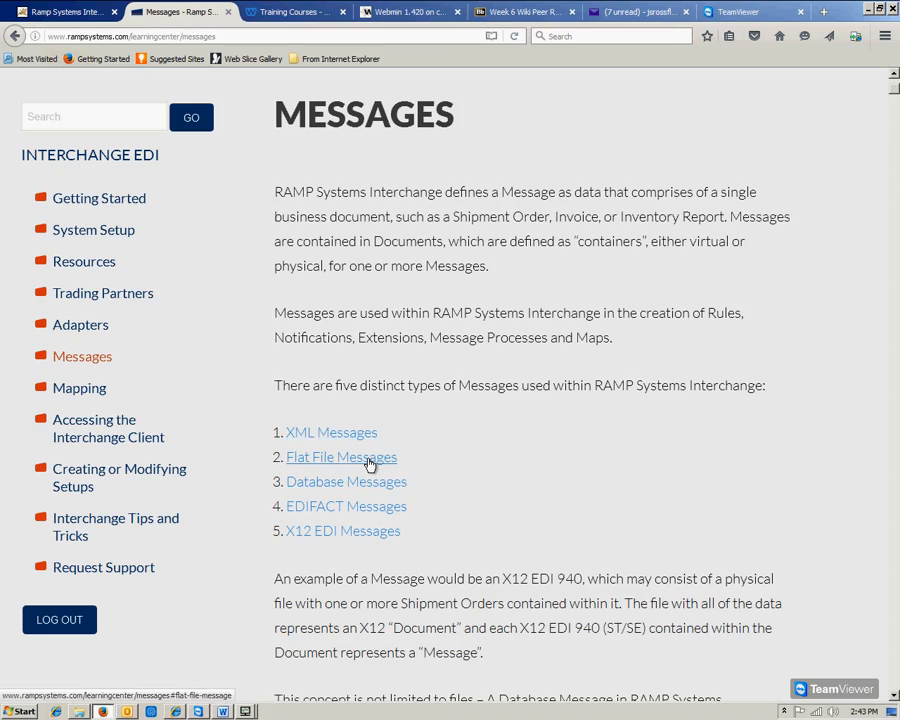
pyautogui.scroll(-3, 604, 523)
pyautogui.scroll(-5, 602, 523)
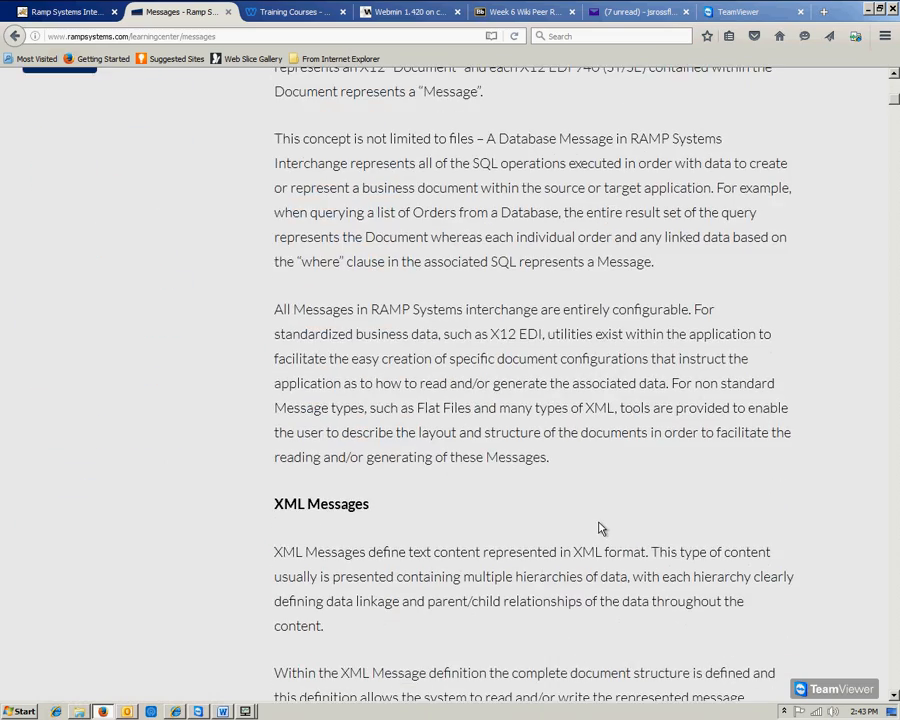
pyautogui.scroll(-18, 600, 528)
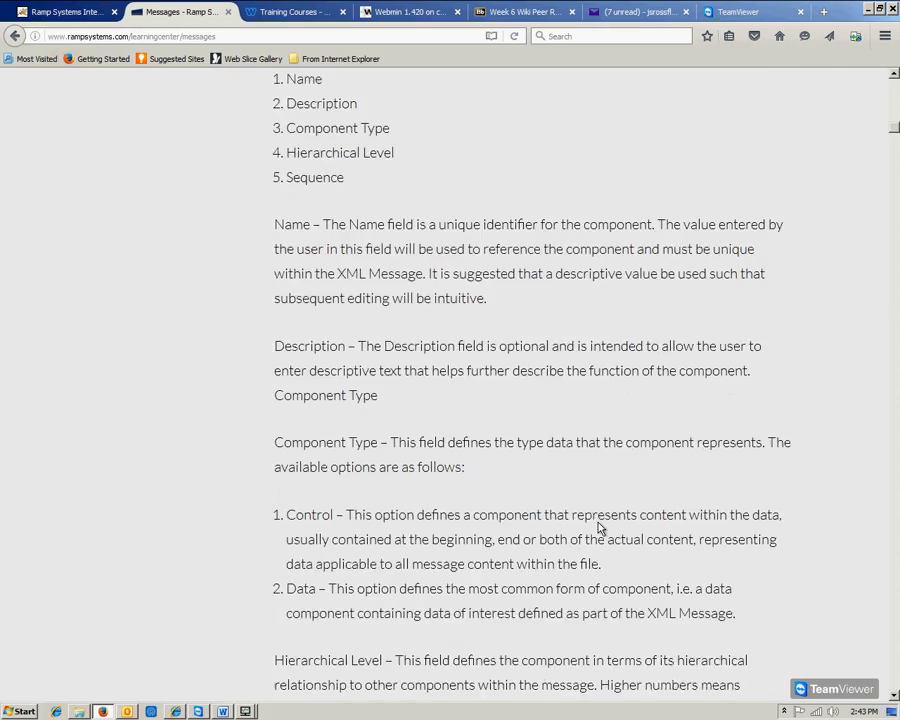
pyautogui.scroll(-3, 599, 526)
pyautogui.scroll(13, 597, 520)
pyautogui.scroll(14, 585, 507)
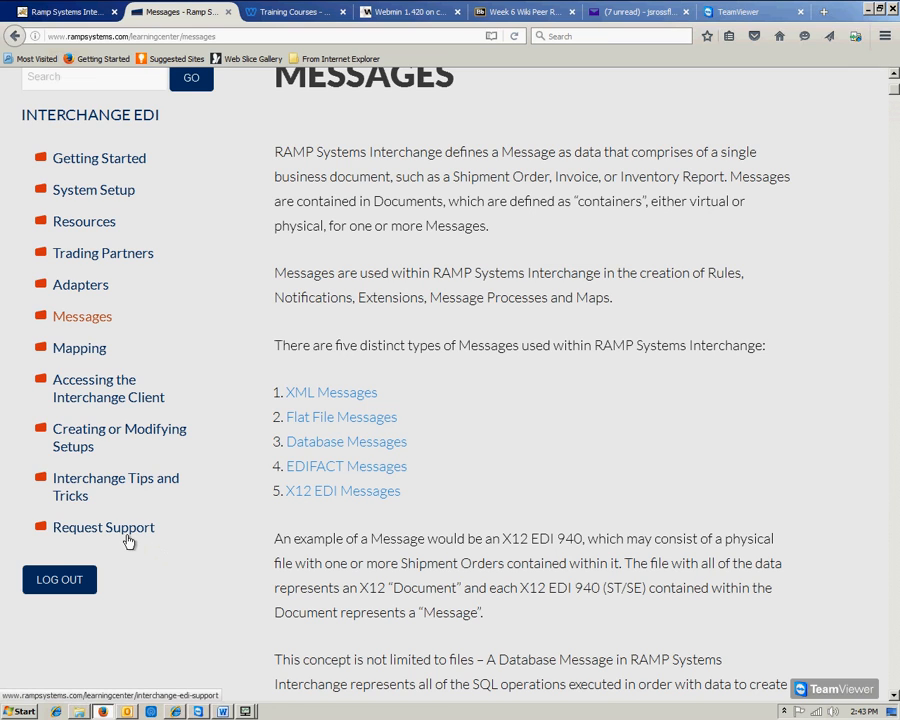
# Open the Interchange Tips and Tricks article and look over the auto-map segment elements and sample database connection strings.
pyautogui.click(96, 481)
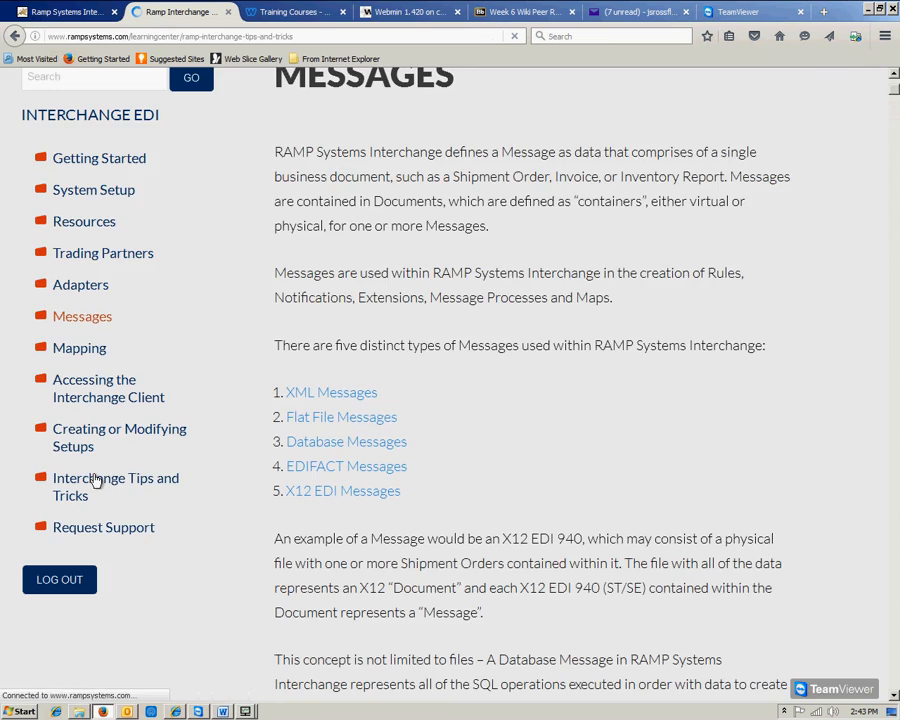
pyautogui.scroll(-3, 476, 517)
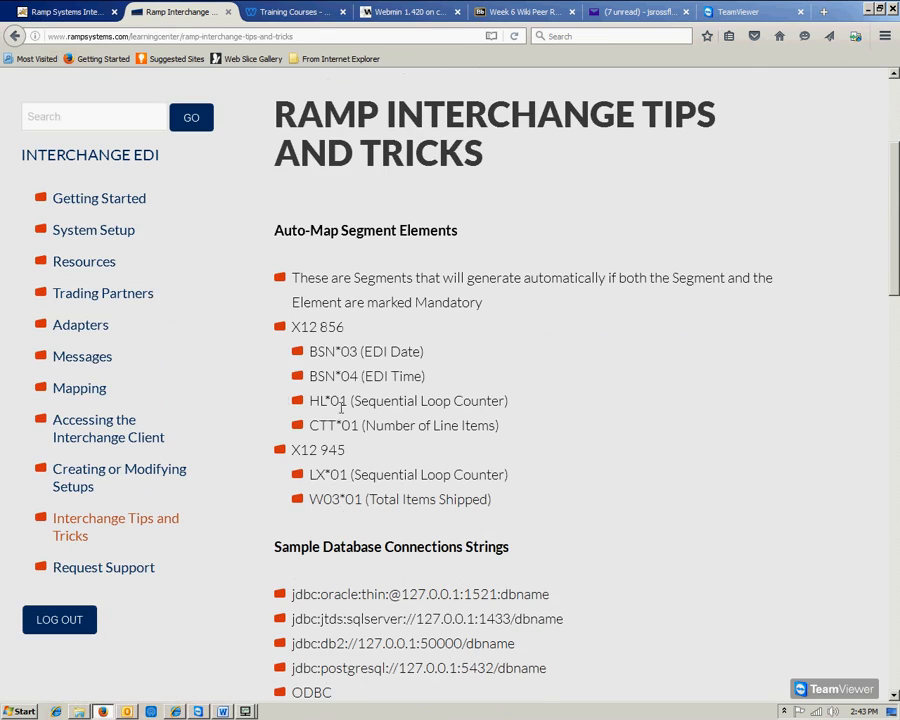
pyautogui.scroll(-3, 514, 532)
pyautogui.scroll(6, 68, 343)
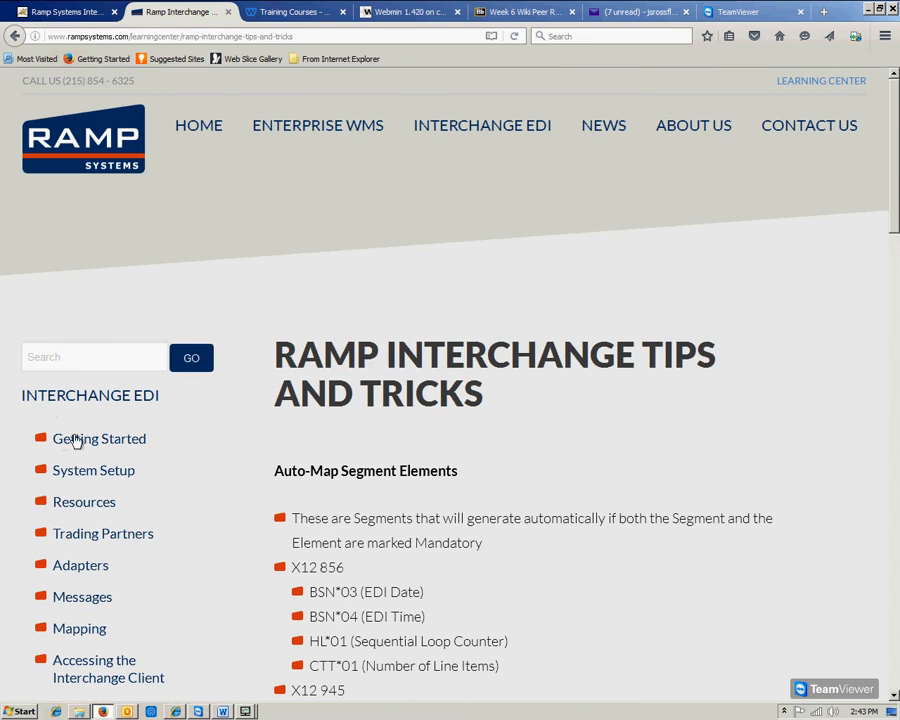
# View the Getting Started article and open the System Setup article.
pyautogui.click(83, 440)
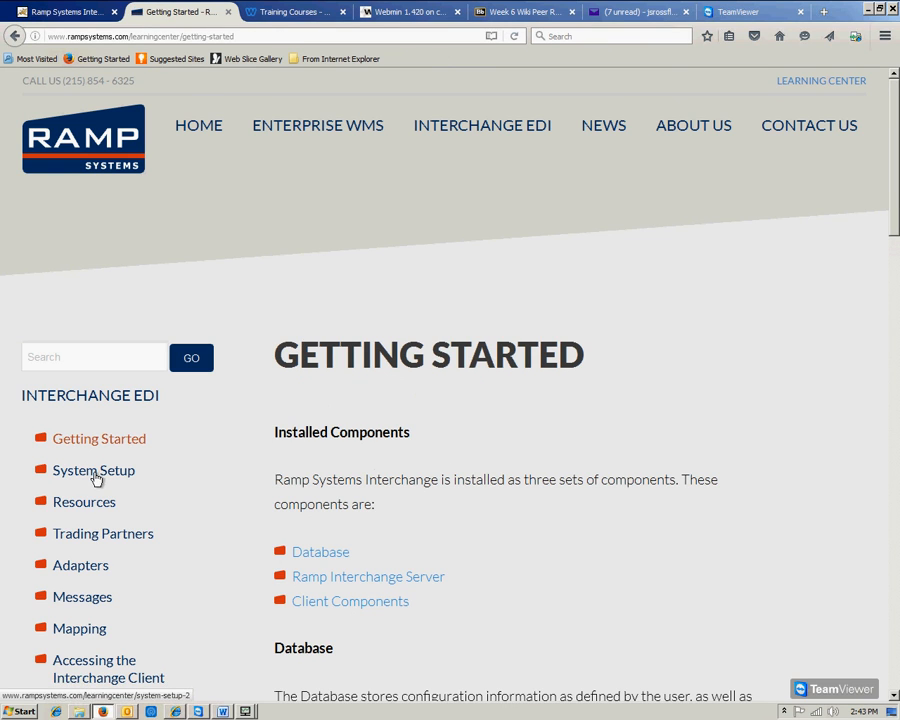
pyautogui.click(95, 472)
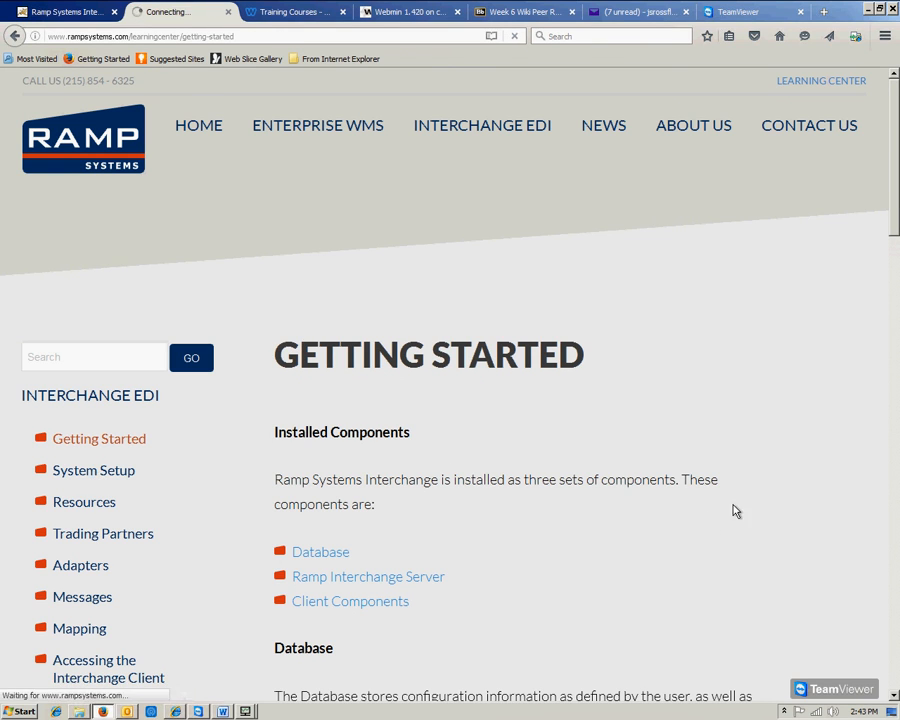